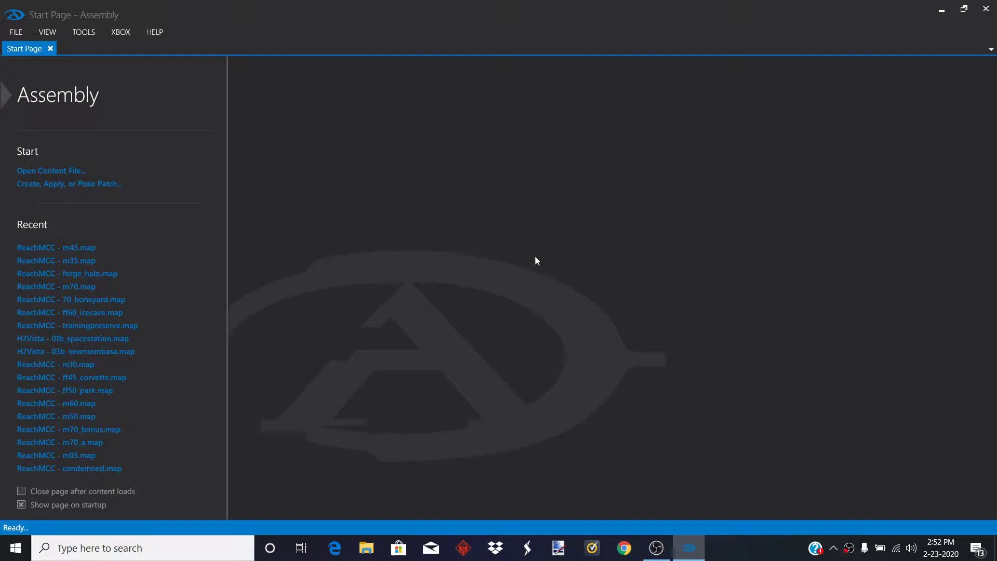
# Step: Open forge_halo.map in Assembly
pyautogui.click(18, 33)
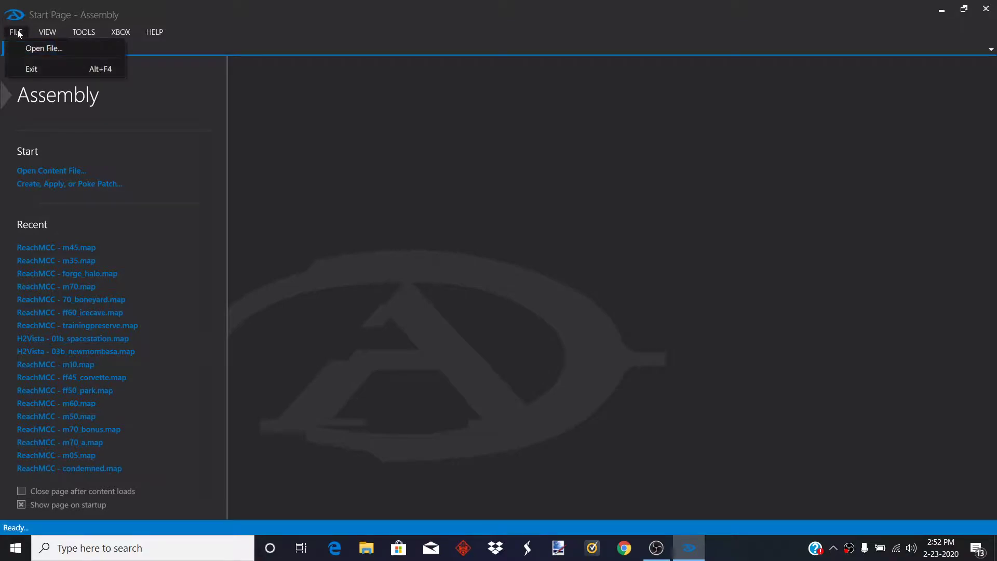
pyautogui.click(32, 47)
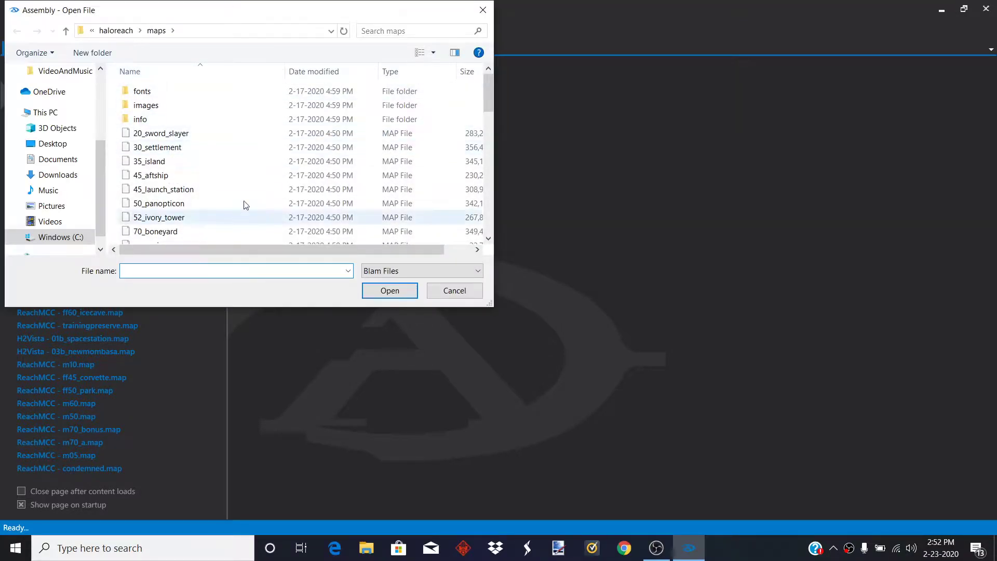
pyautogui.scroll(-9, 211, 148)
pyautogui.scroll(3, 211, 145)
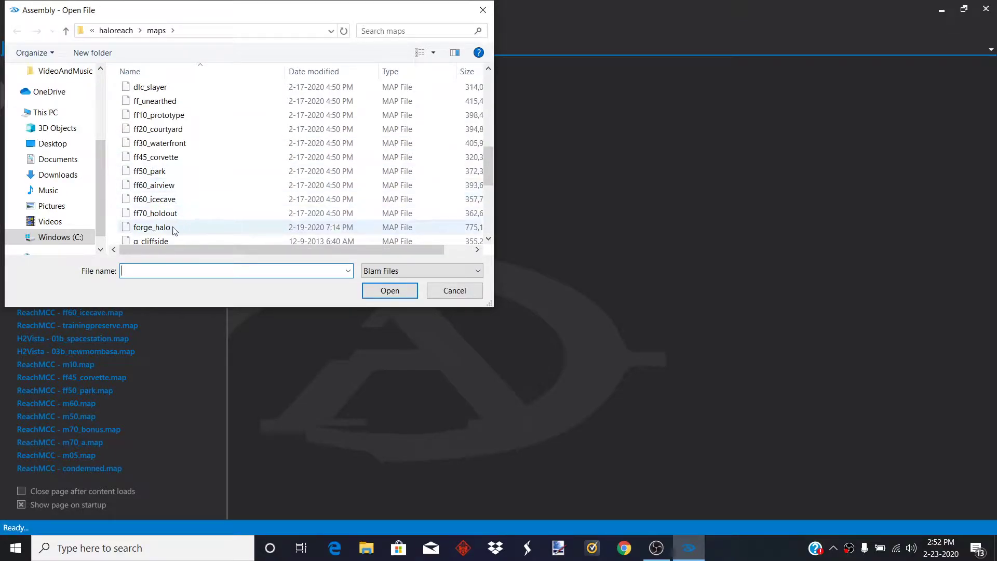
pyautogui.doubleClick(171, 228)
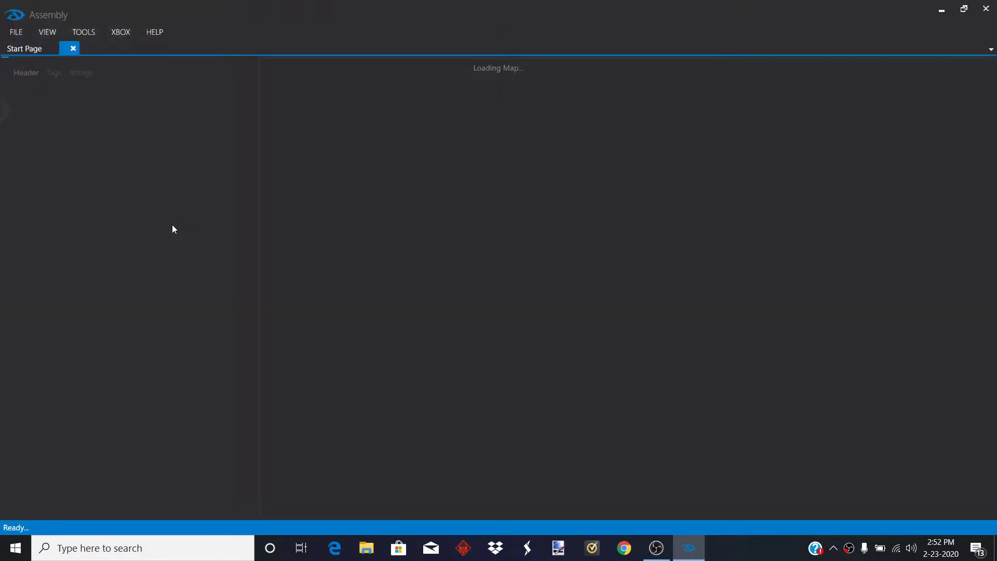
# Step: Browse forge_halo's vehi tags in the Tags list, then return to the Start Page
pyautogui.click(51, 73)
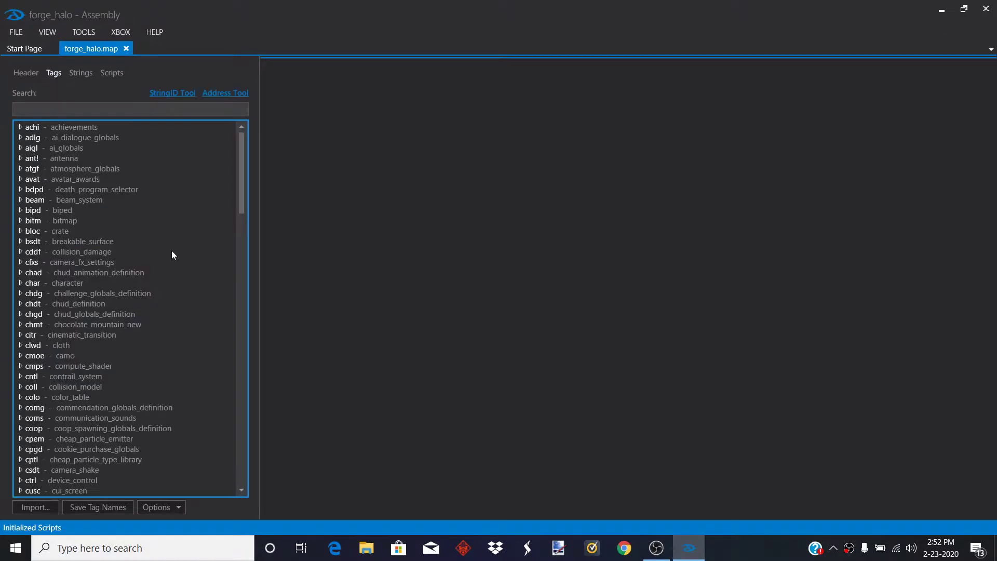
pyautogui.scroll(-6, 138, 215)
pyautogui.scroll(-20, 129, 217)
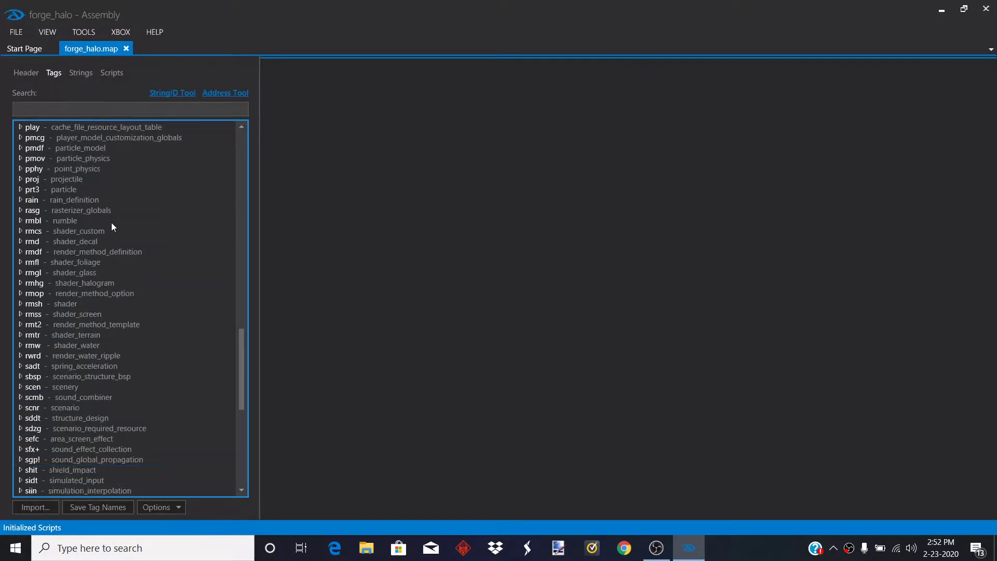
pyautogui.click(23, 356)
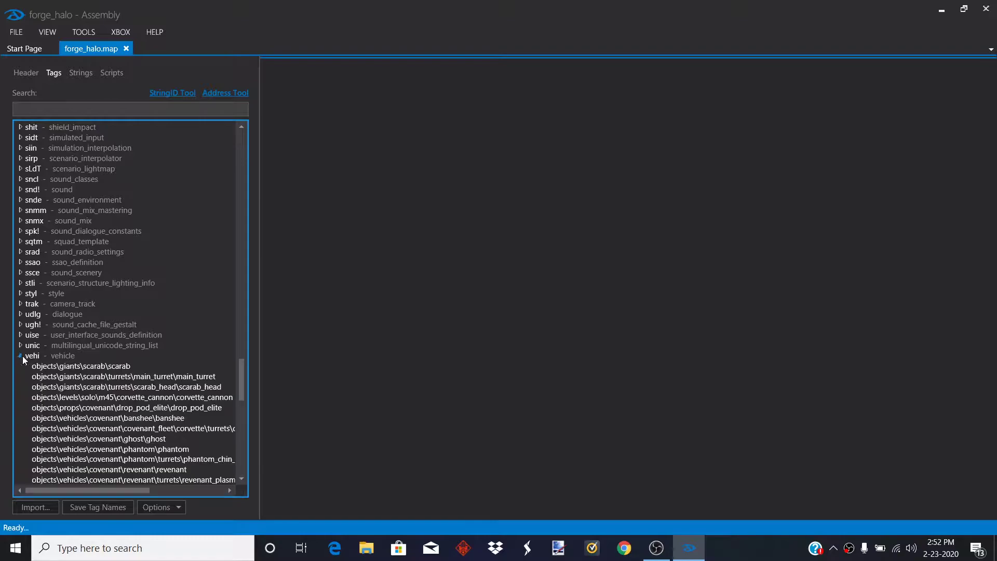
pyautogui.scroll(-8, 77, 353)
pyautogui.scroll(-7, 77, 354)
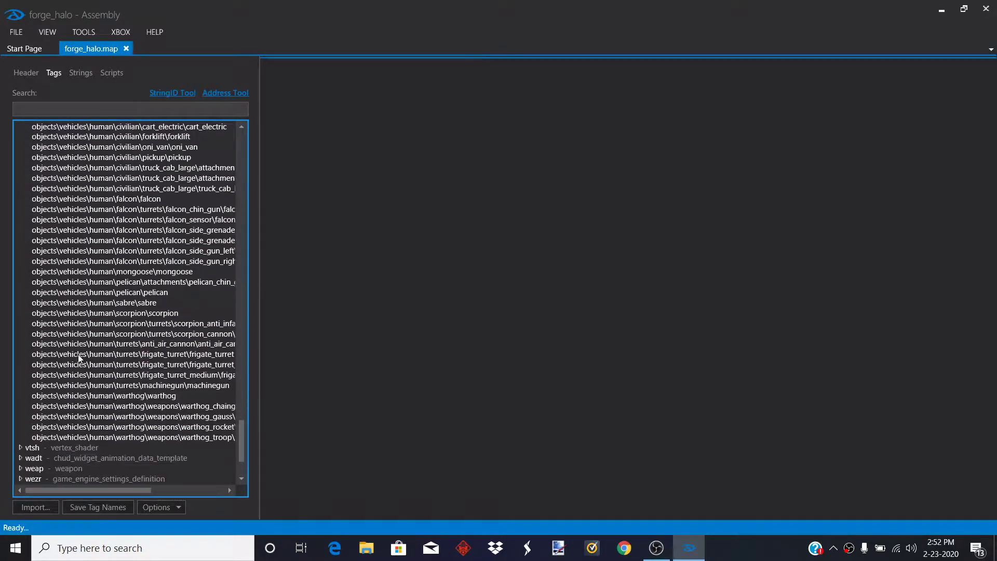
pyautogui.scroll(13, 147, 422)
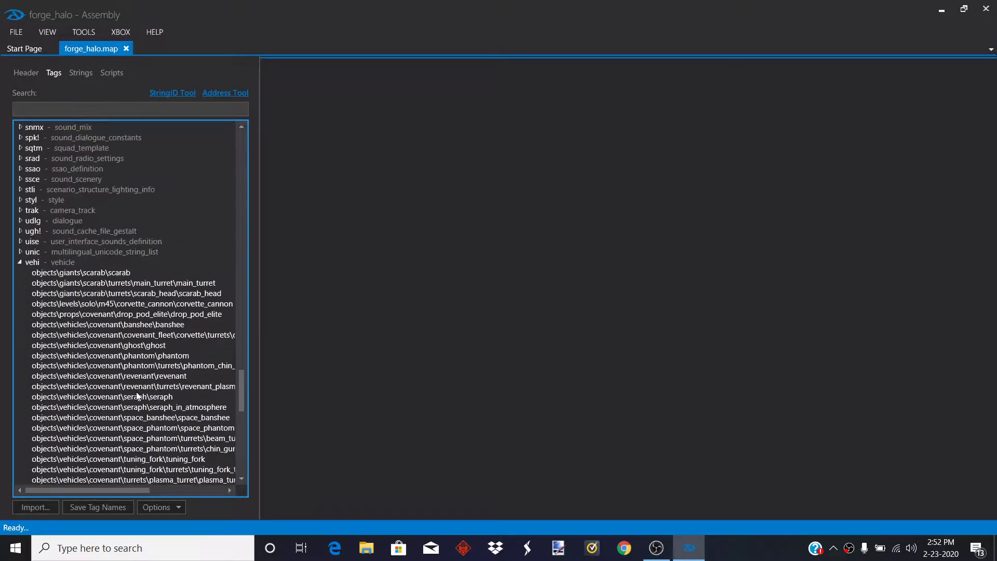
pyautogui.click(23, 49)
# Step: Open m70.map as an additional map tab
pyautogui.click(15, 30)
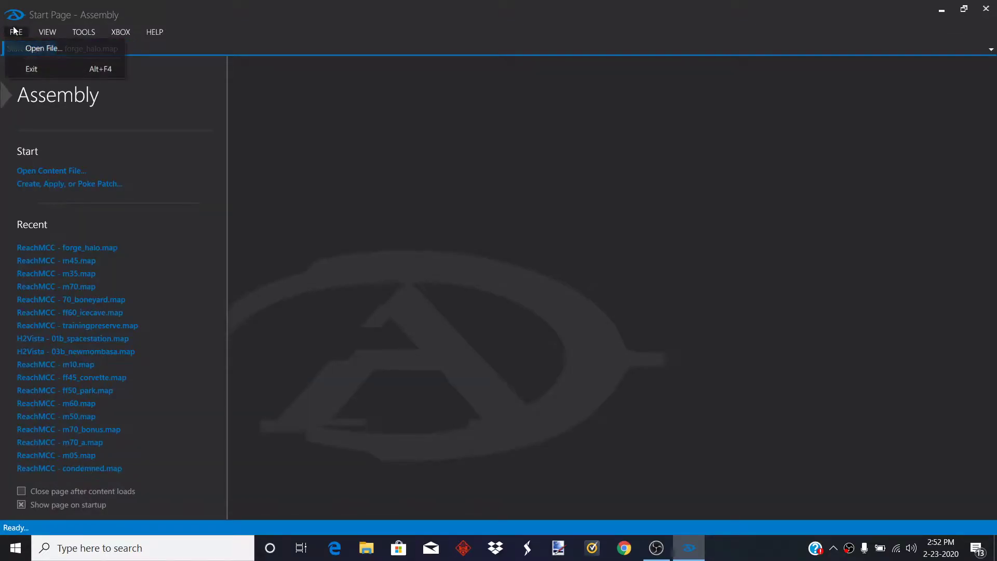
pyautogui.click(61, 47)
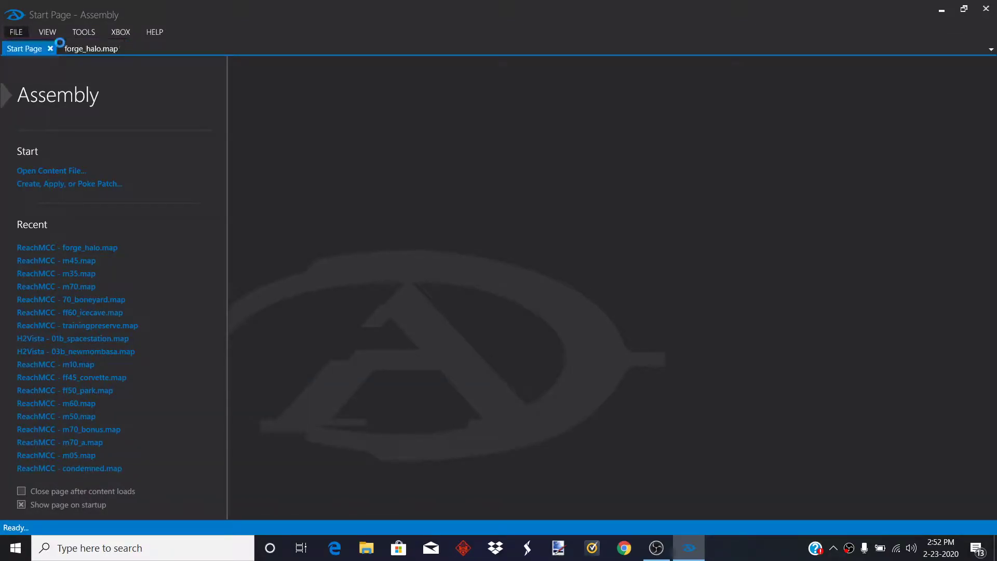
pyautogui.scroll(-8, 280, 197)
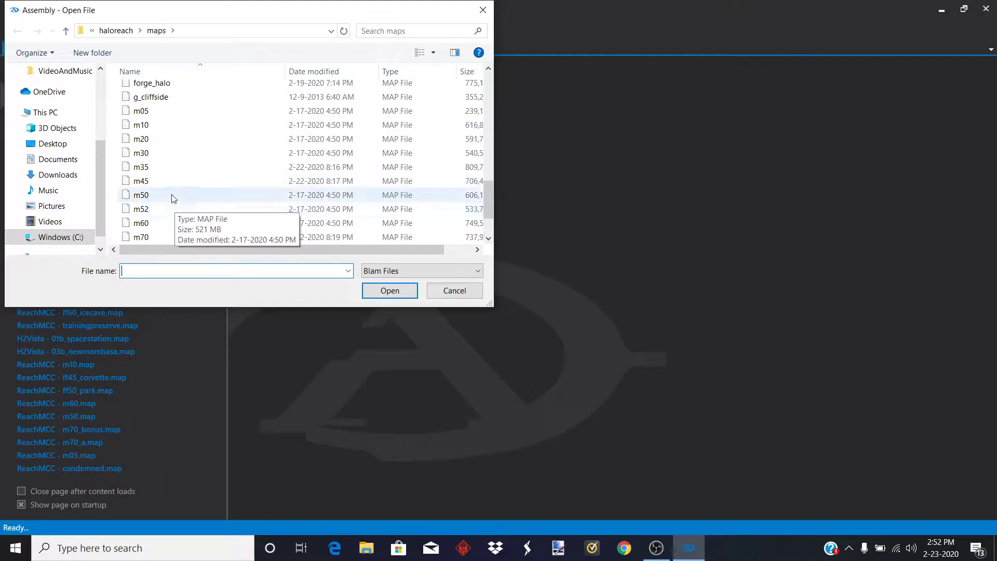
pyautogui.doubleClick(173, 239)
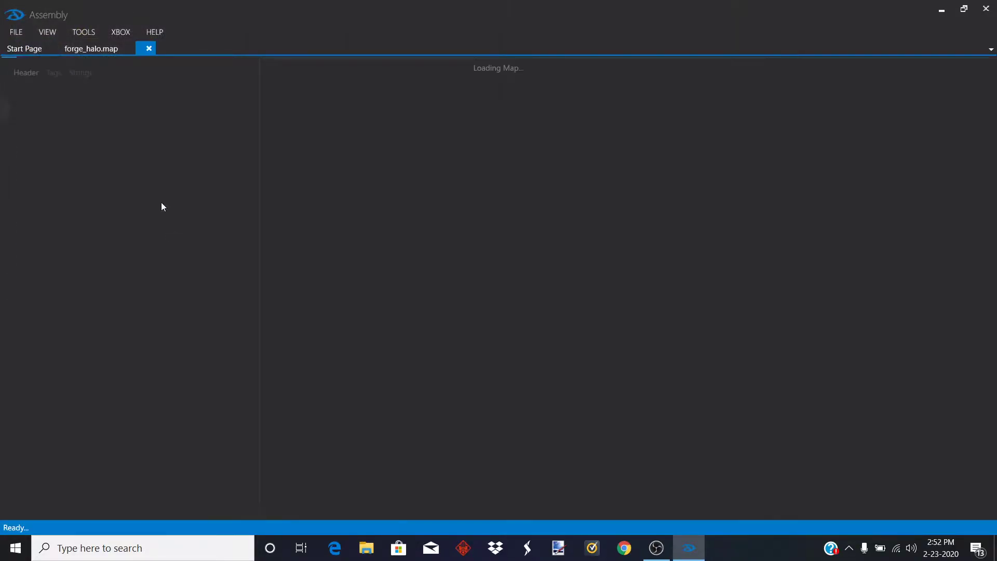
# Step: Expand m70's vehi tag class and open the mac_15cm_mark_2488 vehicle tag
pyautogui.click(56, 74)
pyautogui.scroll(-5, 111, 257)
pyautogui.scroll(-20, 111, 256)
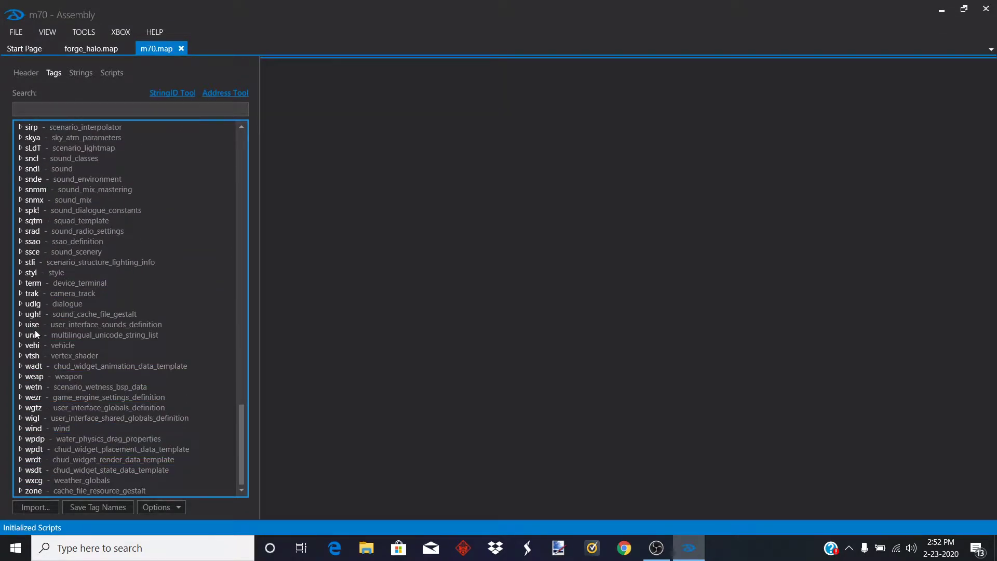
pyautogui.click(24, 348)
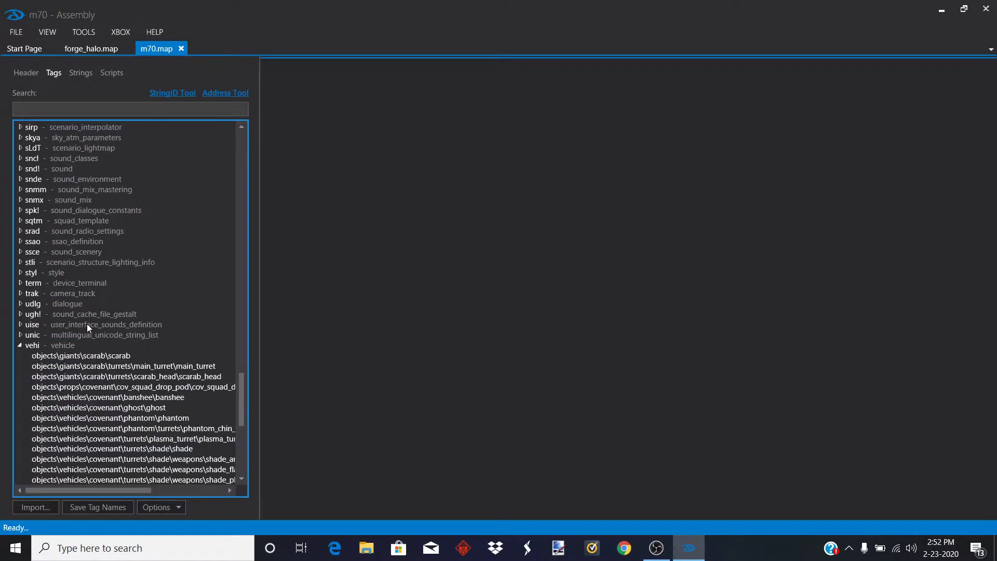
pyautogui.scroll(-5, 103, 322)
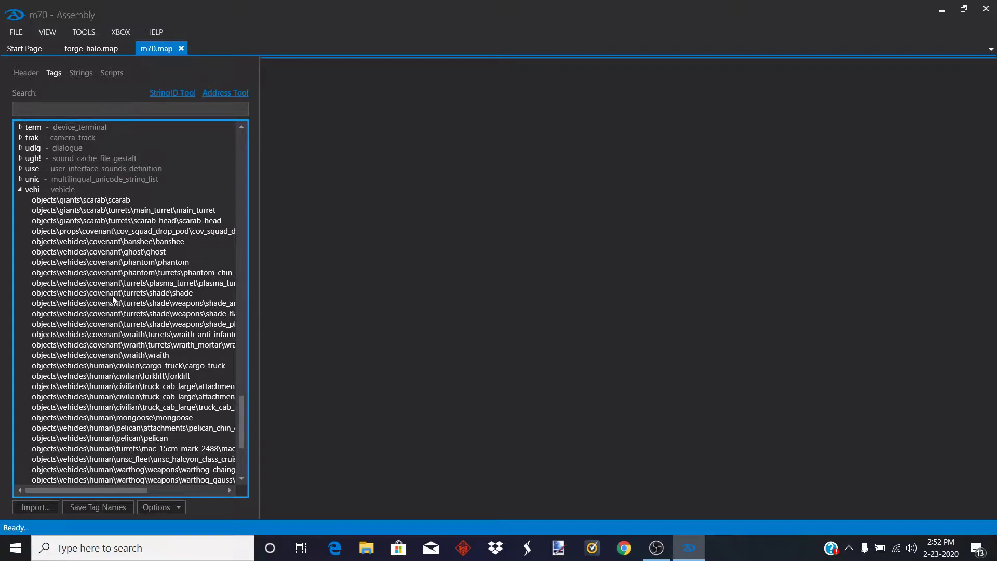
pyautogui.scroll(-2, 133, 273)
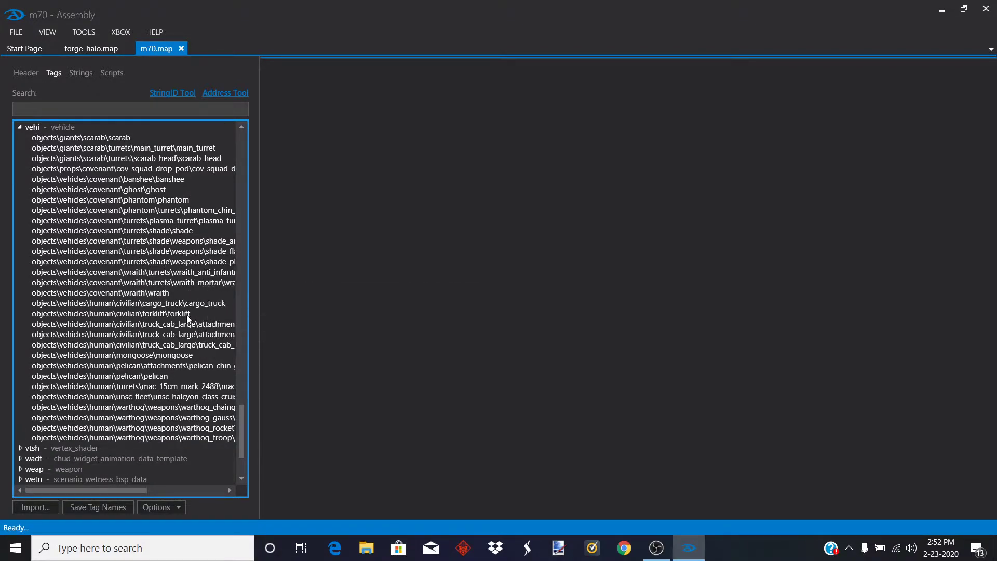
pyautogui.moveTo(171, 393)
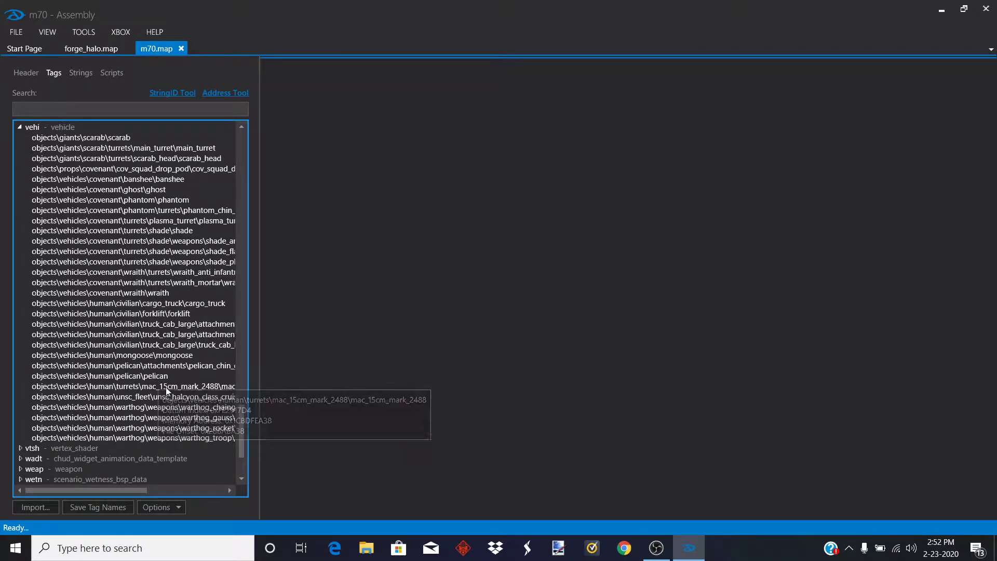
pyautogui.click(162, 387)
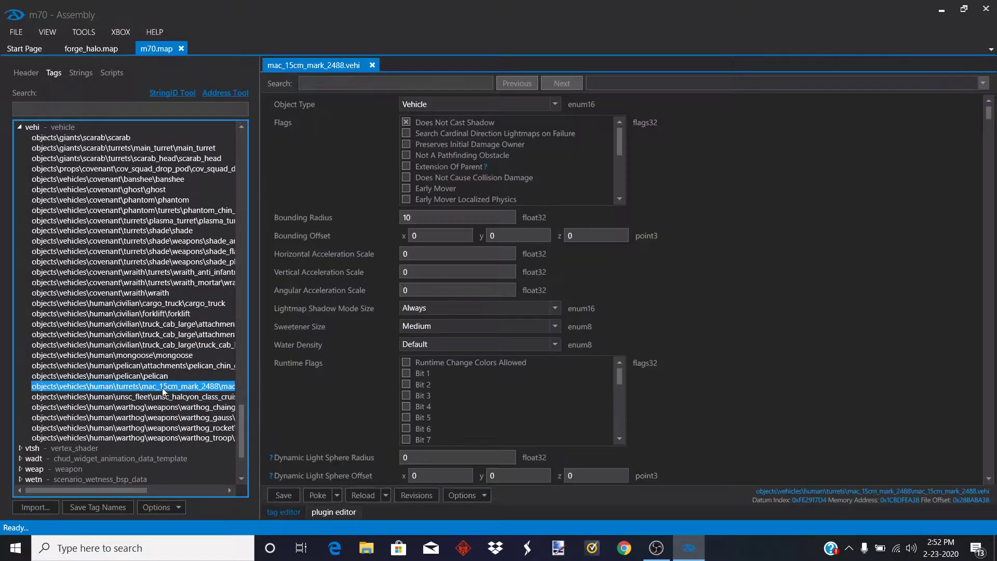
# Step: Extract mac_15cm_mark_2488 from m70 as a tag container named MacCannon
pyautogui.rightClick(155, 385)
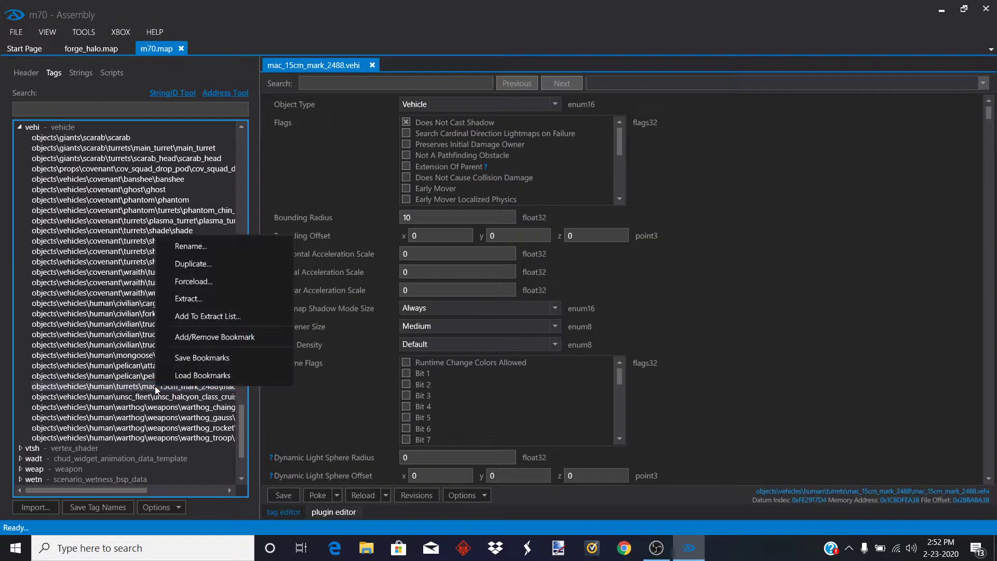
pyautogui.click(201, 298)
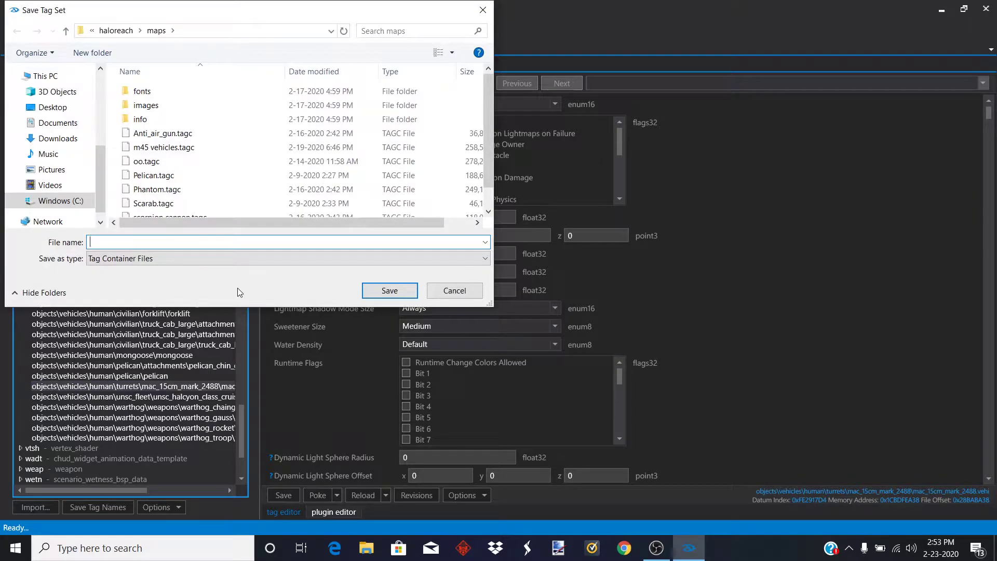
pyautogui.write('MacCannon')
pyautogui.press('Return')
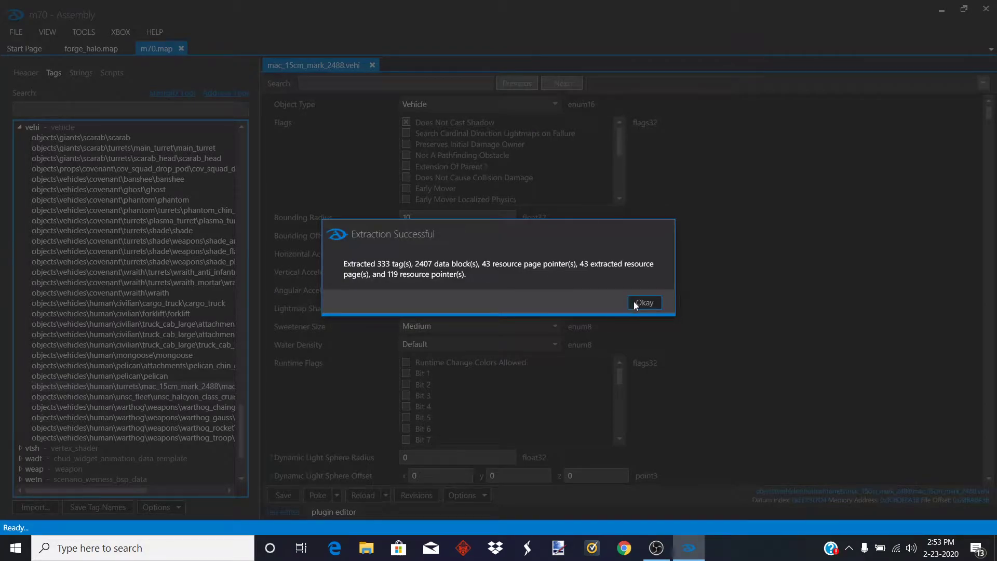
# Step: Import MacCannon.tagc into forge_halo.map, bringing in 86 tags
pyautogui.click(644, 302)
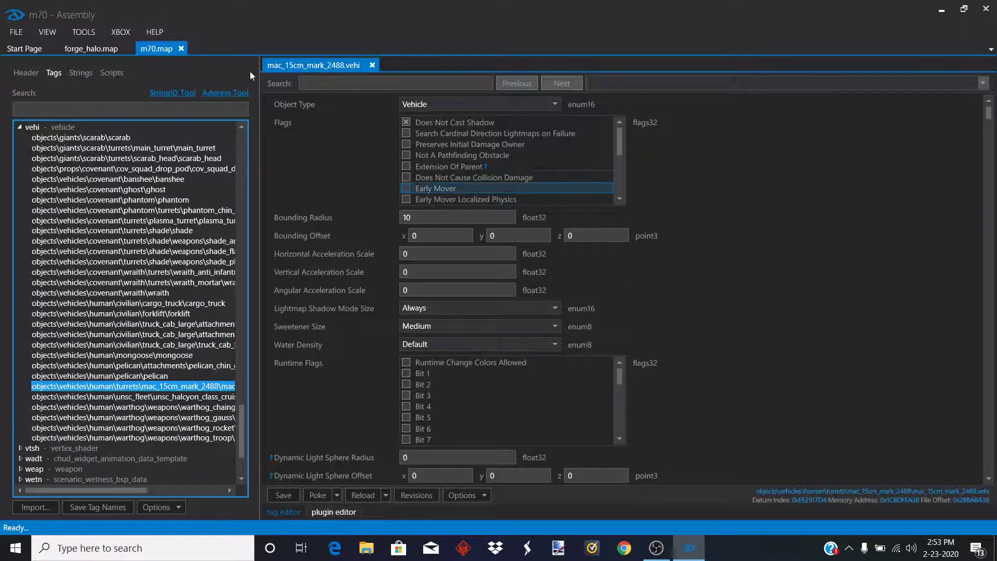
pyautogui.click(91, 48)
pyautogui.click(31, 511)
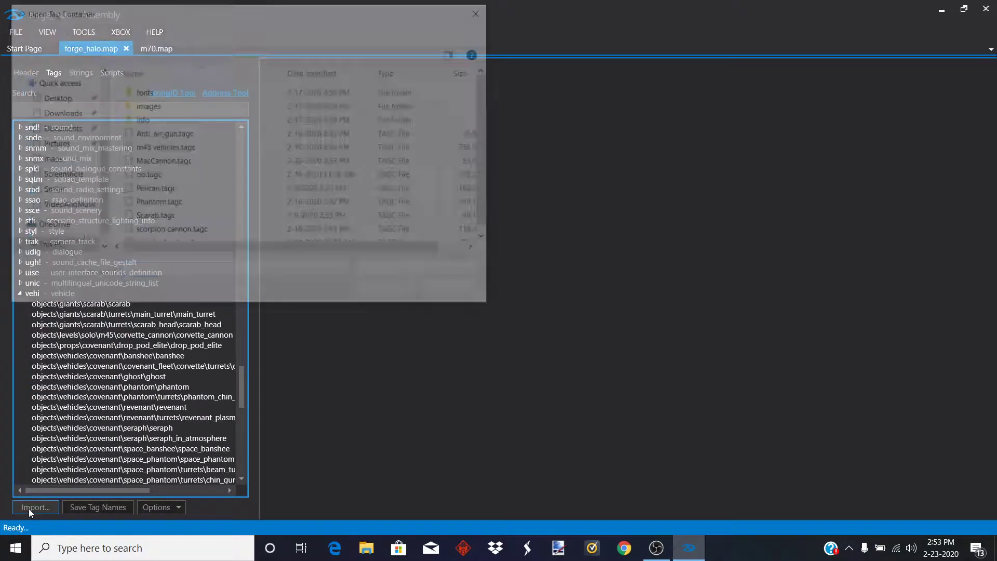
pyautogui.doubleClick(172, 162)
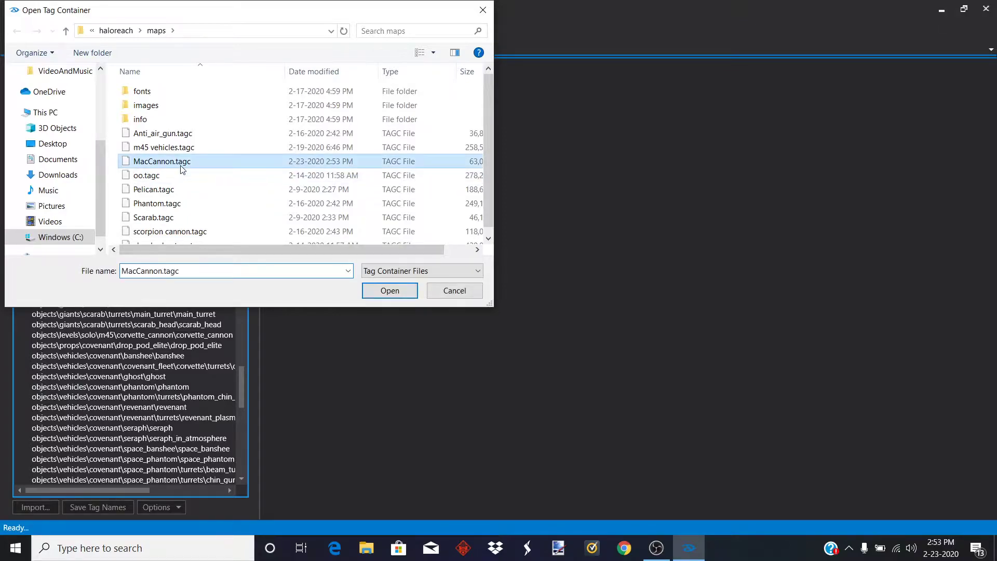
pyautogui.click(639, 393)
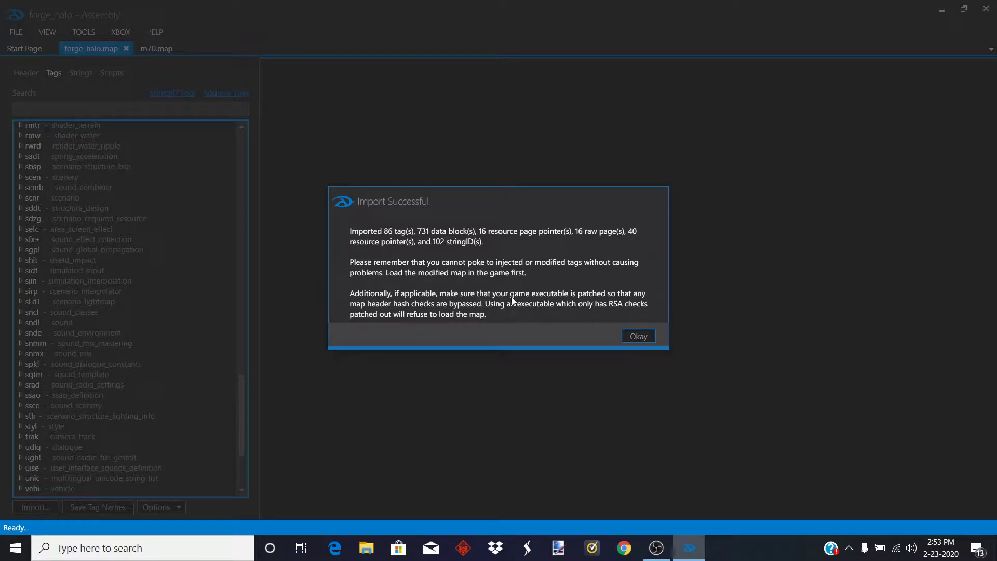
pyautogui.click(631, 338)
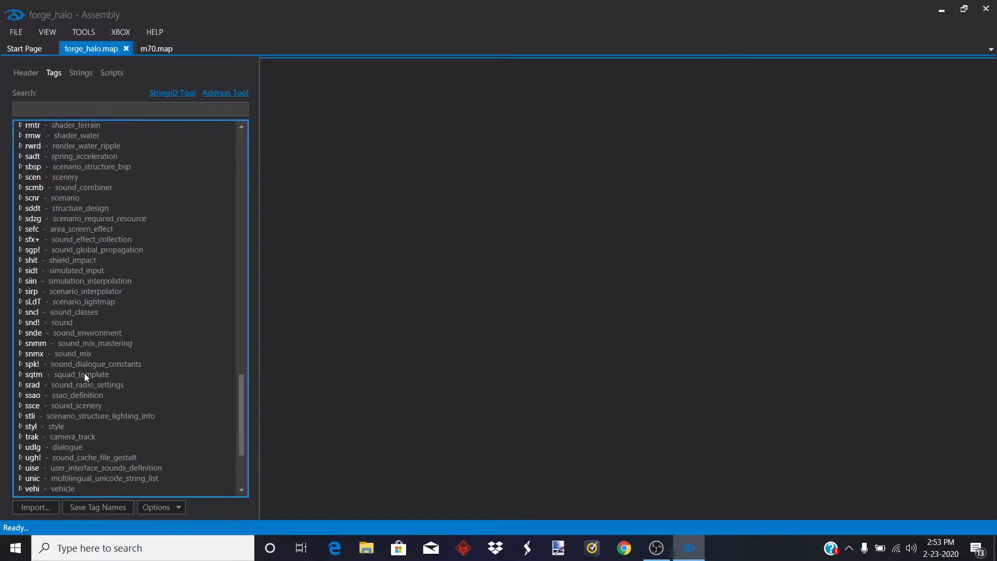
# Step: Open objects\vehicles\human\turrets\mac_15cm_mark_2488 from forge_halo's vehi tags in the tag editor
pyautogui.scroll(-4, 84, 373)
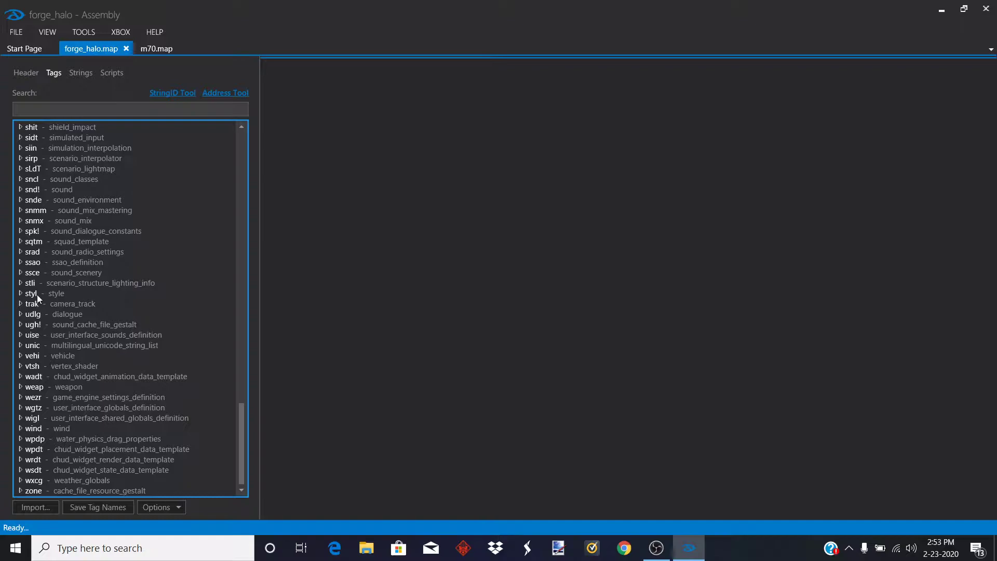
pyautogui.scroll(2, 36, 295)
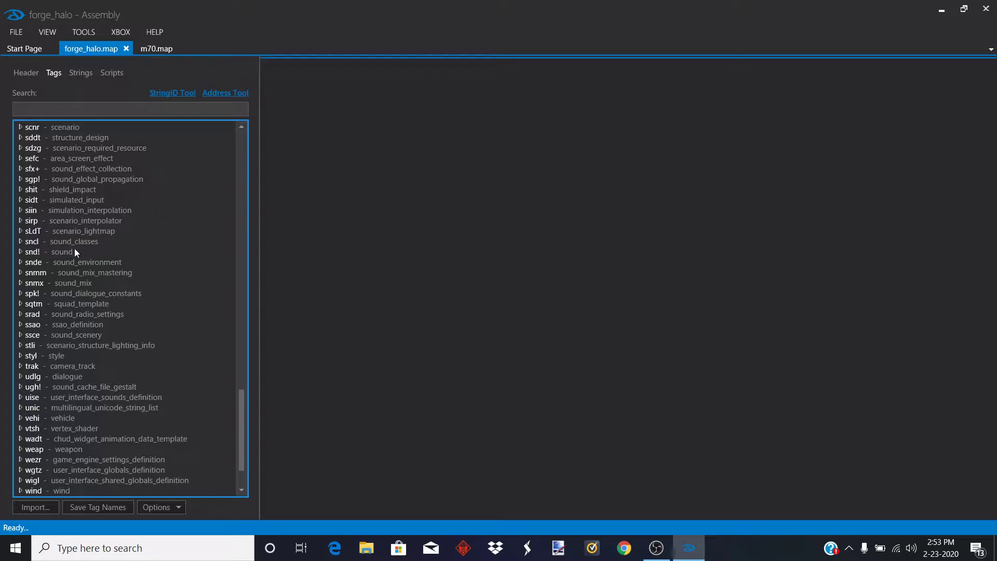
pyautogui.scroll(-2, 62, 248)
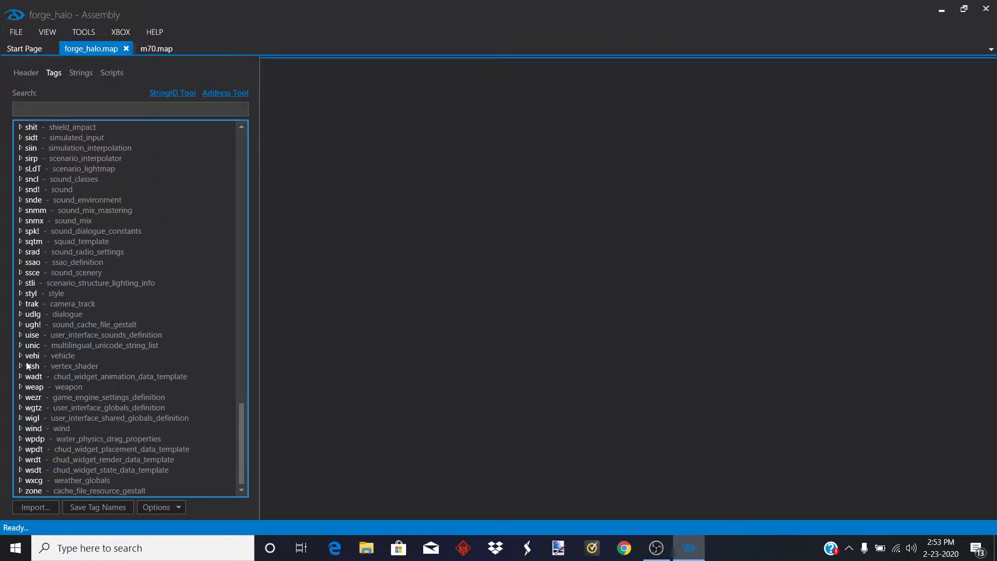
pyautogui.click(21, 356)
pyautogui.scroll(-4, 90, 338)
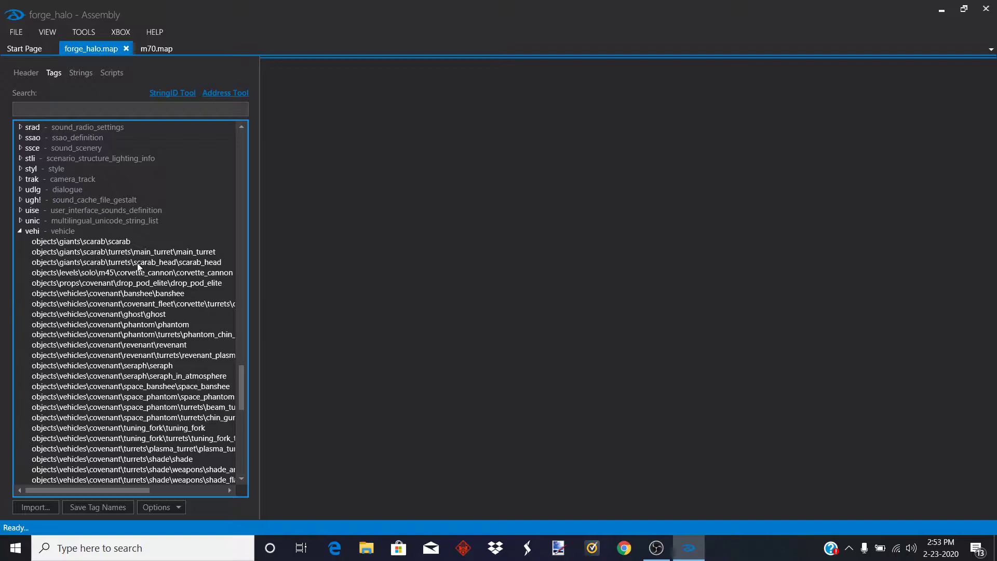
pyautogui.scroll(-10, 142, 276)
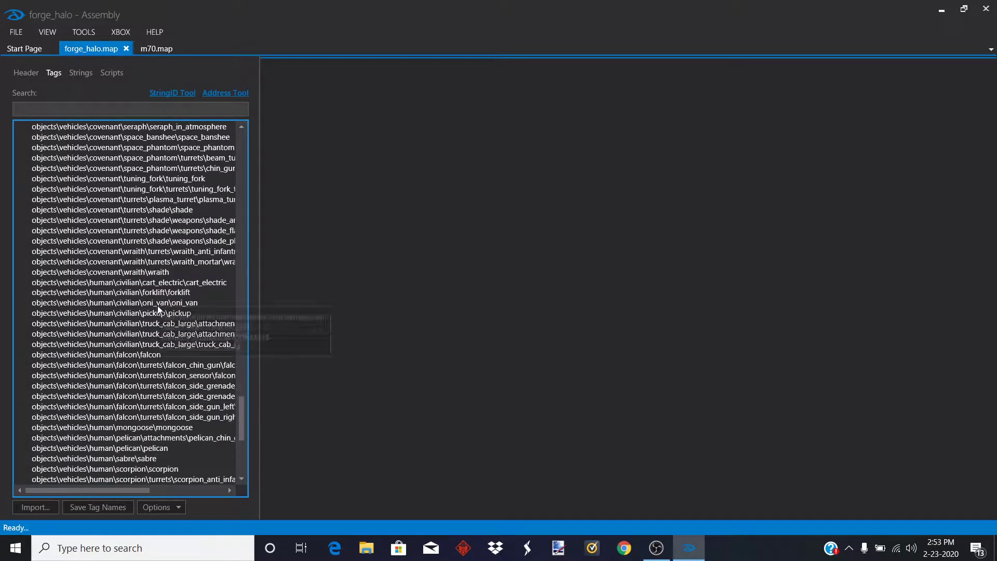
pyautogui.scroll(-3, 165, 346)
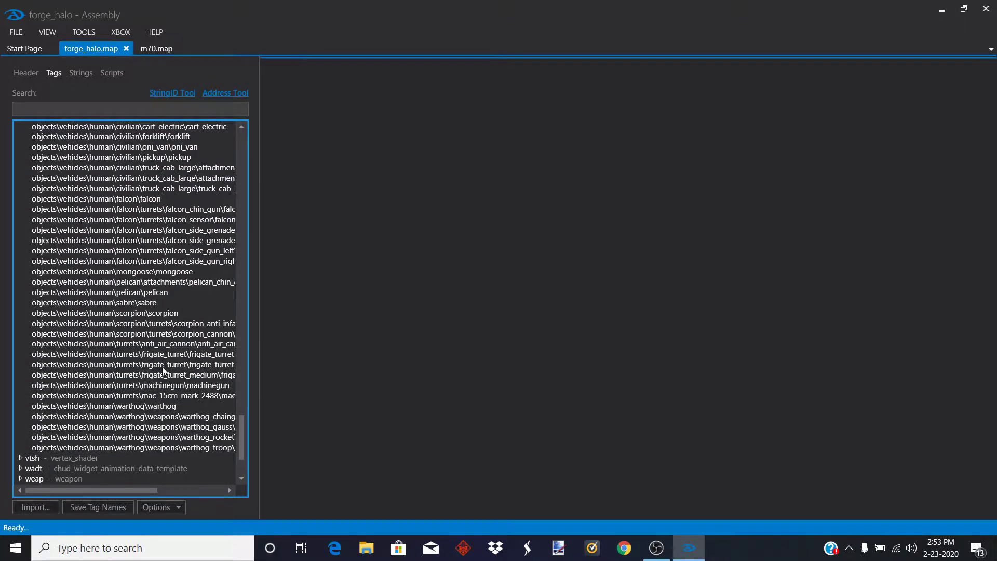
pyautogui.doubleClick(177, 397)
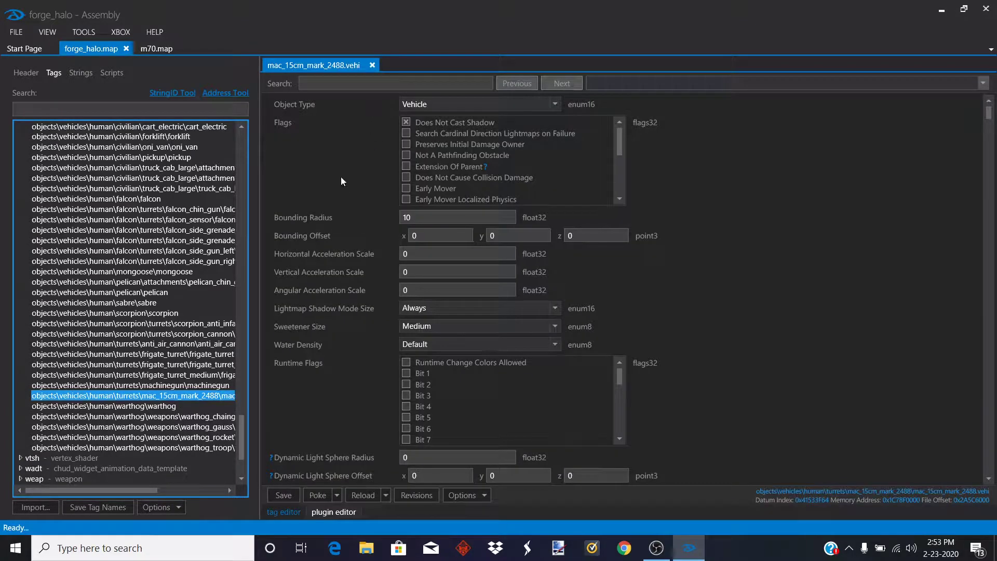
pyautogui.click(345, 84)
pyautogui.write('mult')
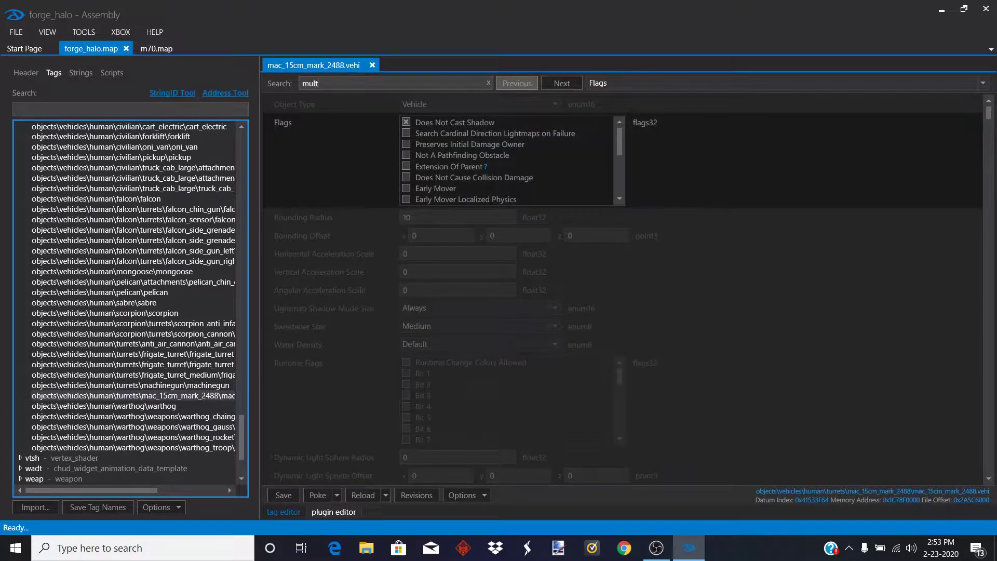
pyautogui.write('iplayer object')
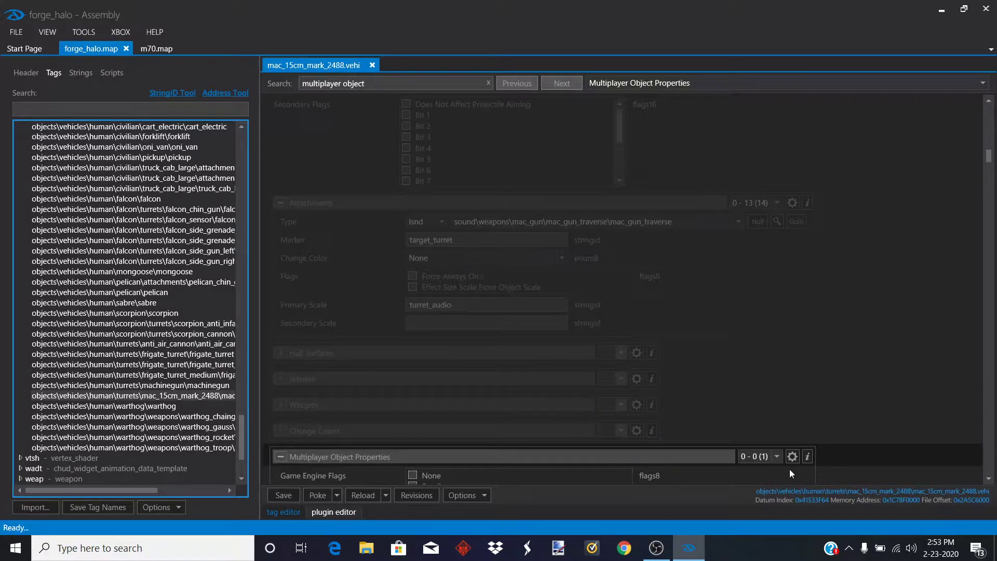
pyautogui.scroll(-5, 792, 472)
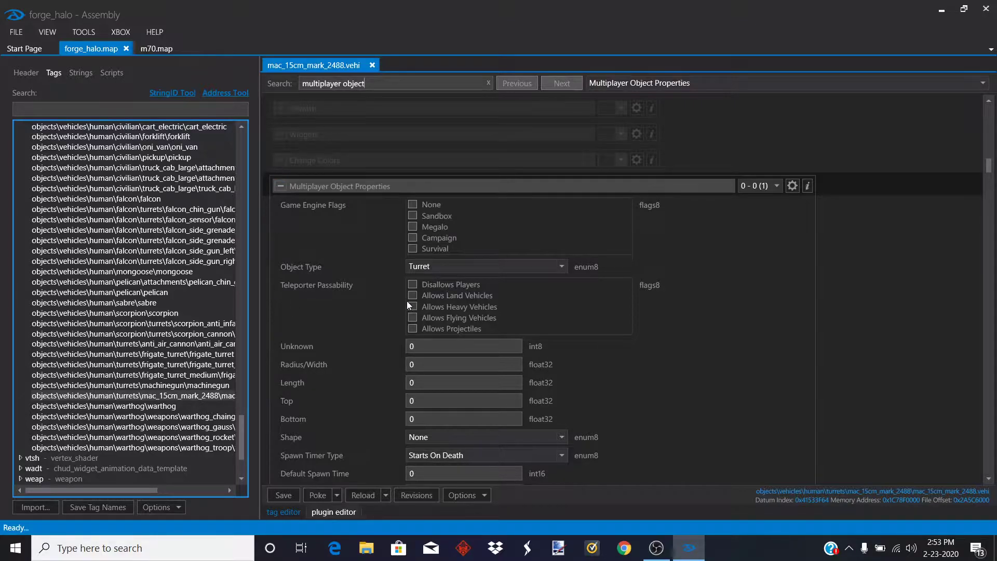
pyautogui.scroll(-6, 675, 263)
pyautogui.scroll(9, 675, 264)
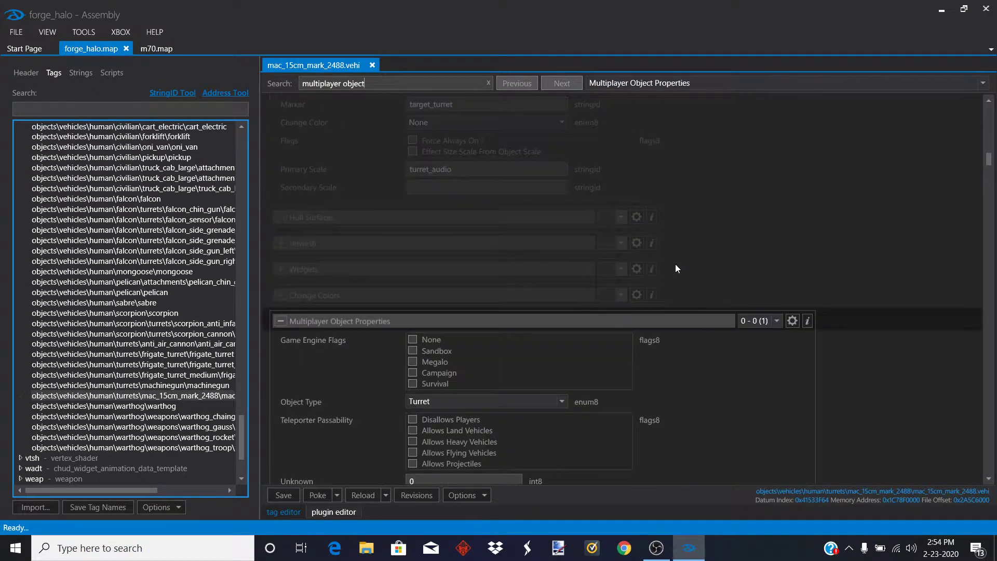
pyautogui.scroll(-1, 684, 281)
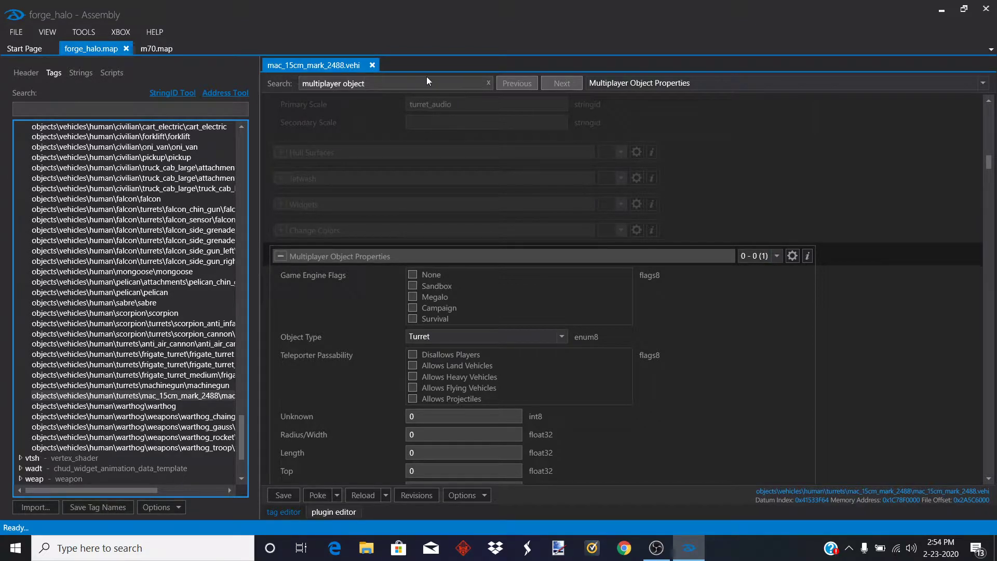
pyautogui.press('BackSpace')
pyautogui.press('BackSpace')
pyautogui.press('BackSpace')
pyautogui.press('BackSpace')
pyautogui.press('BackSpace')
pyautogui.press('BackSpace')
pyautogui.press('BackSpace')
pyautogui.press('BackSpace')
pyautogui.press('BackSpace')
pyautogui.press('BackSpace')
pyautogui.press('BackSpace')
pyautogui.press('BackSpace')
pyautogui.press('BackSpace')
pyautogui.press('BackSpace')
pyautogui.press('BackSpace')
pyautogui.press('BackSpace')
pyautogui.press('BackSpace')
pyautogui.press('BackSpace')
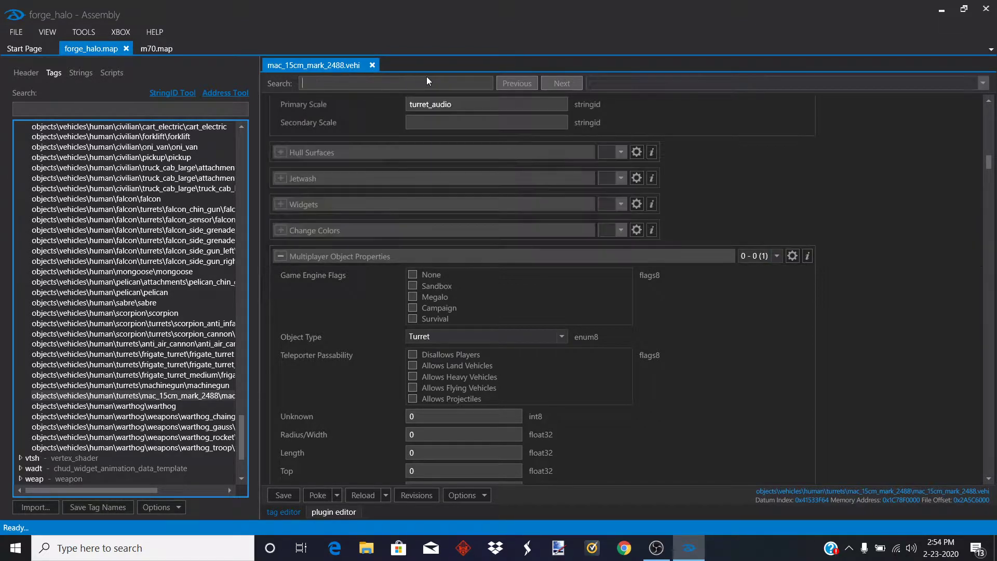
# Step: Replace the seat animation mac_d with warthog_d and save the vehicle tag
pyautogui.scroll(-15, 750, 277)
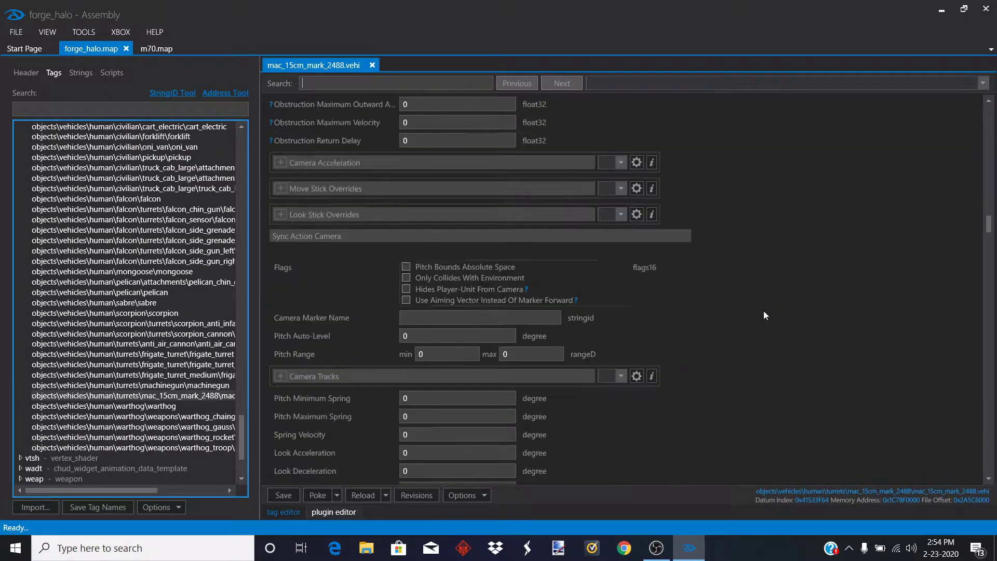
pyautogui.scroll(-15, 764, 311)
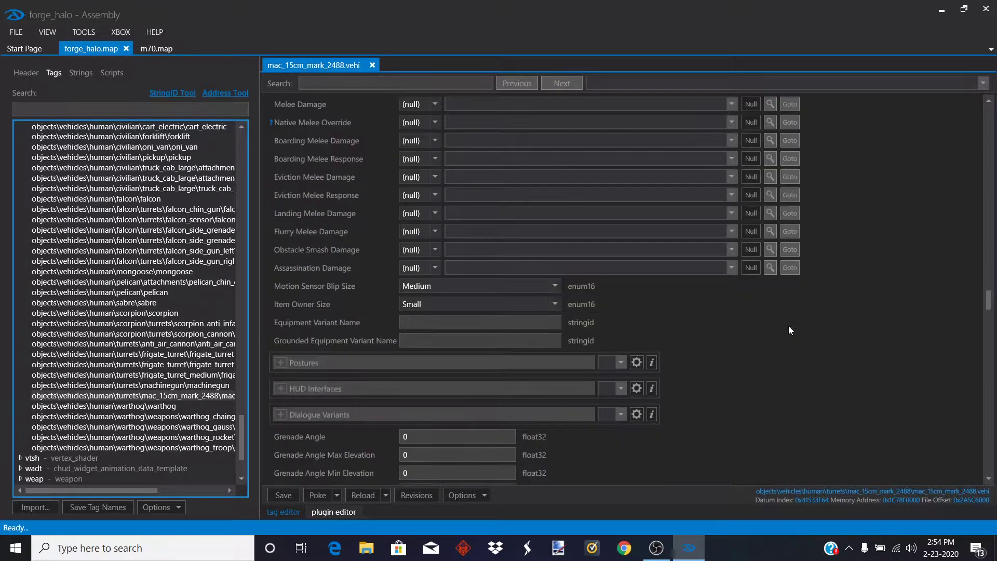
pyautogui.scroll(-7, 789, 326)
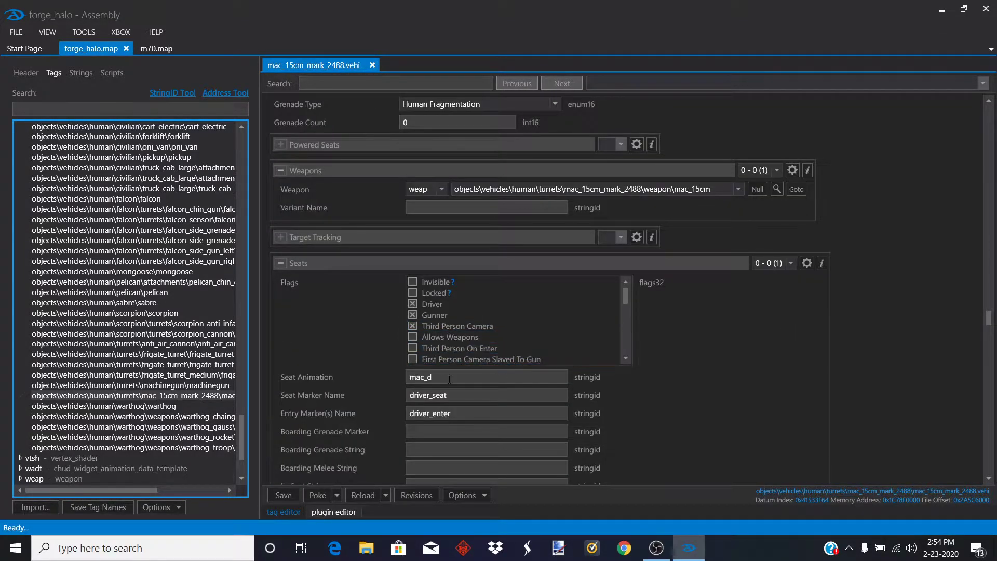
pyautogui.moveTo(449, 379); pyautogui.dragTo(210, 375)
pyautogui.write('warth')
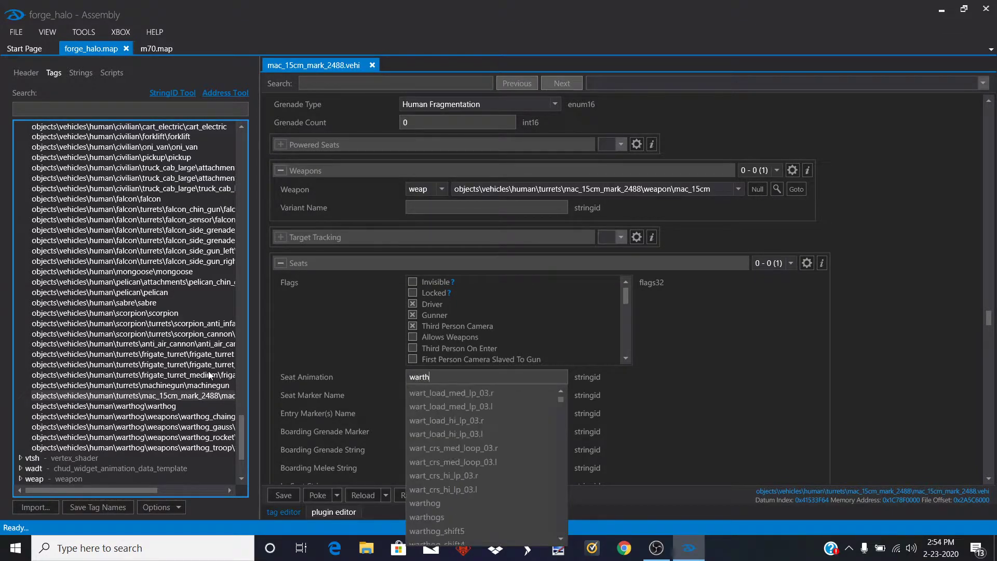
pyautogui.write('og_d')
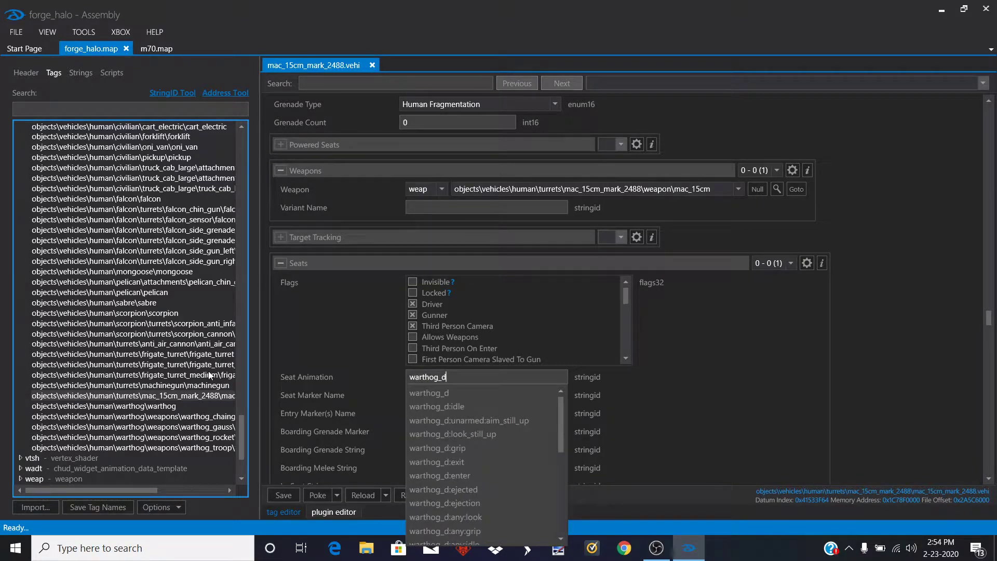
pyautogui.click(486, 392)
pyautogui.scroll(-6, 443, 312)
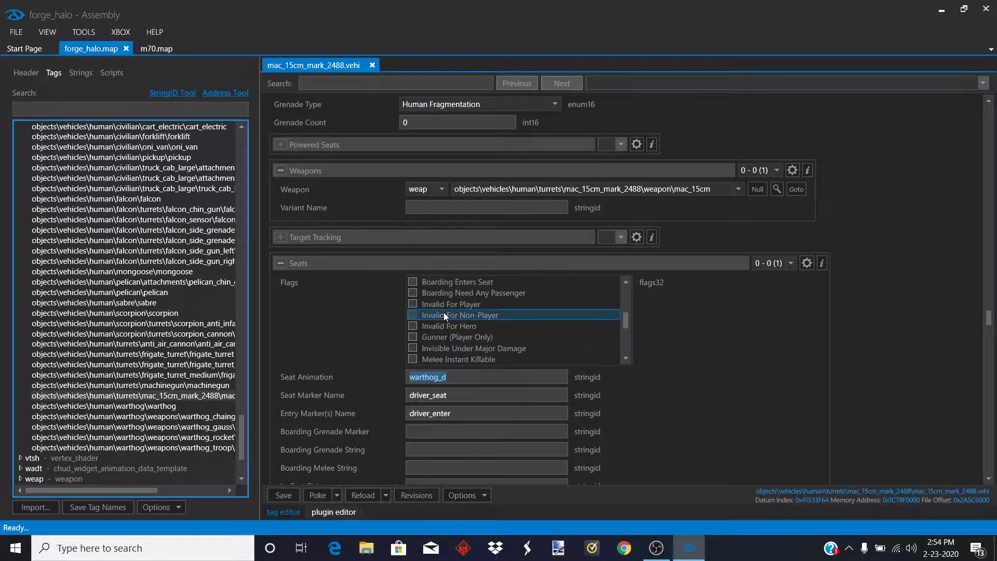
pyautogui.scroll(6, 443, 313)
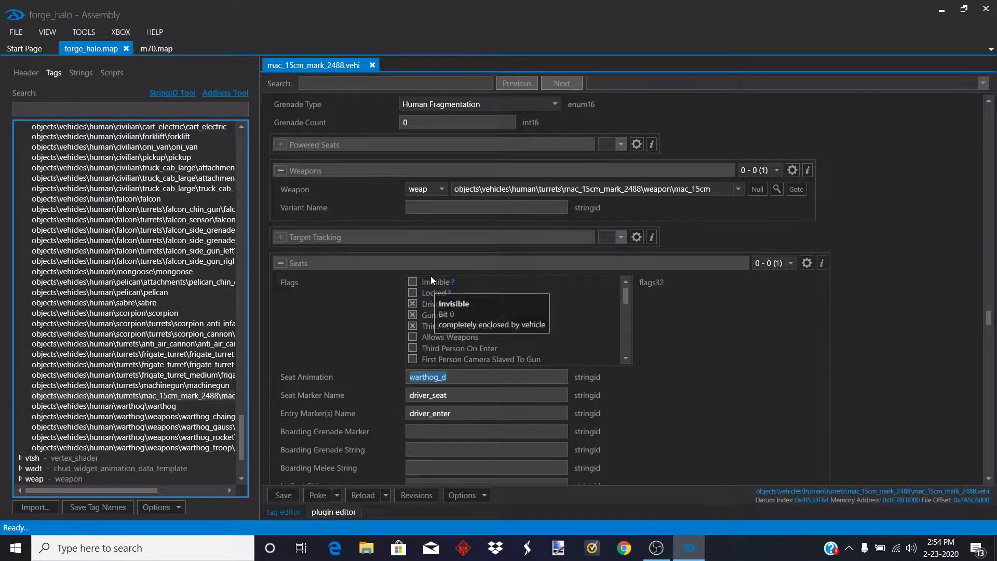
pyautogui.scroll(-2, 440, 294)
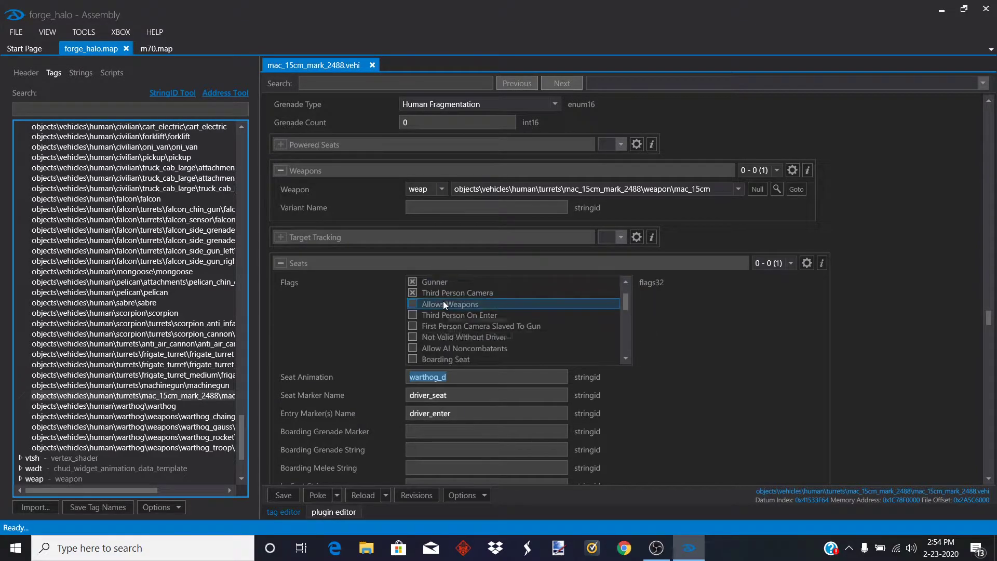
pyautogui.scroll(-1, 450, 328)
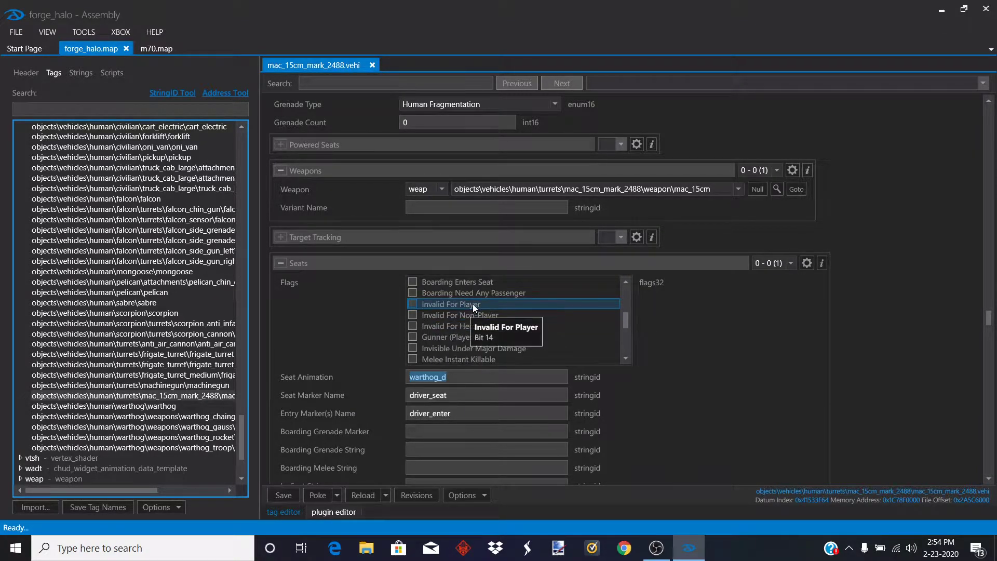
pyautogui.click(282, 497)
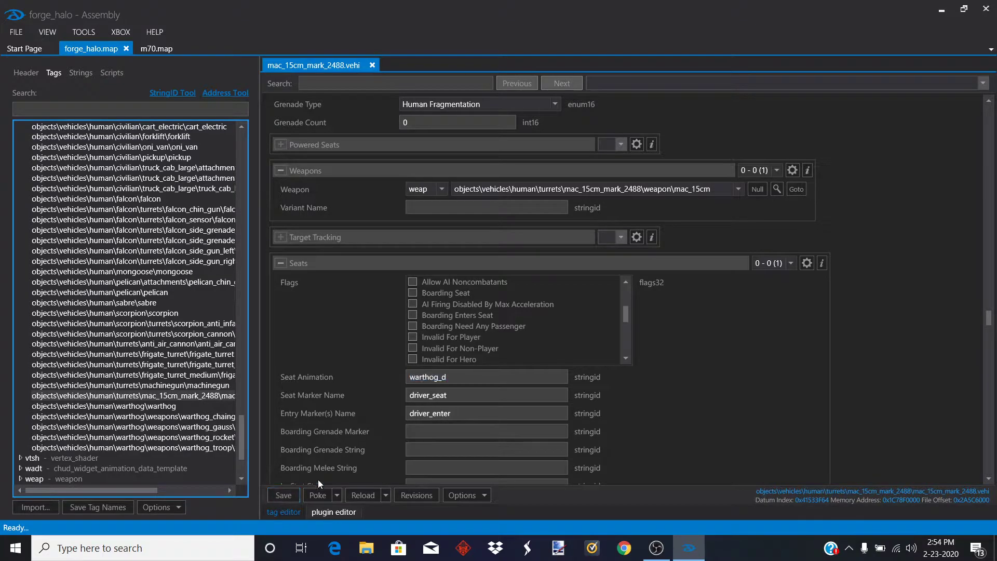
# Step: Open forge_halo's English forge_strings string table
pyautogui.click(584, 302)
pyautogui.click(108, 71)
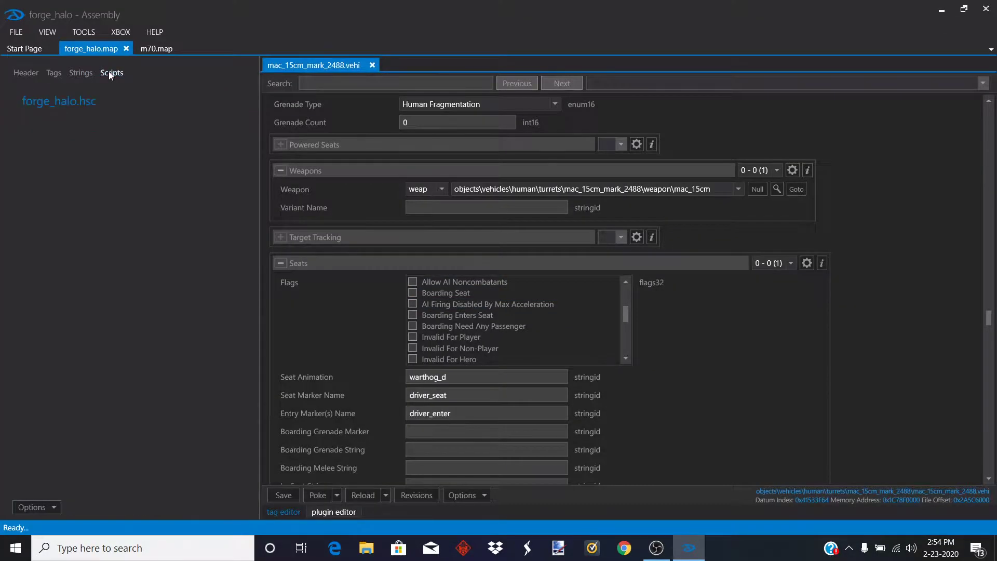
pyautogui.click(86, 73)
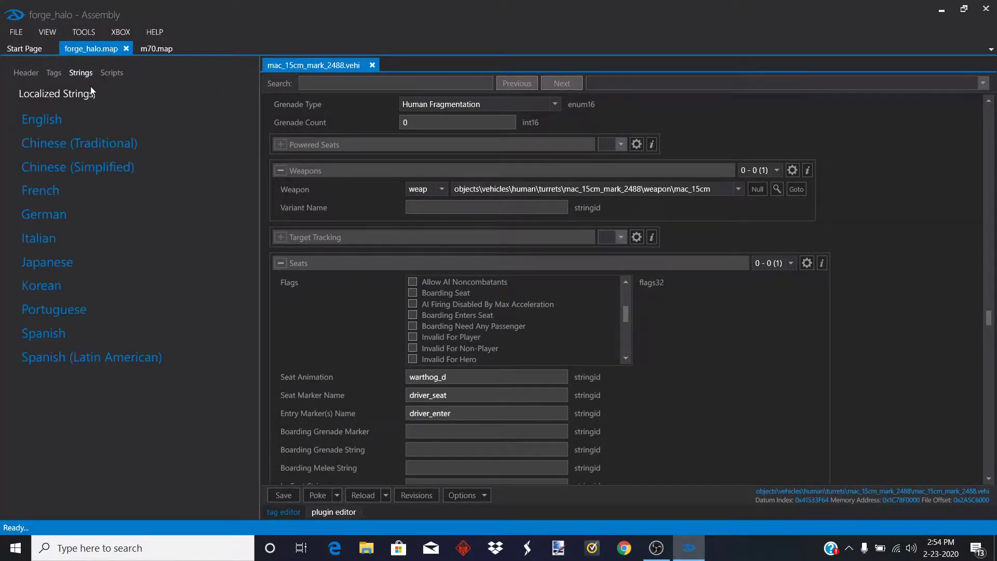
pyautogui.click(45, 117)
pyautogui.click(339, 83)
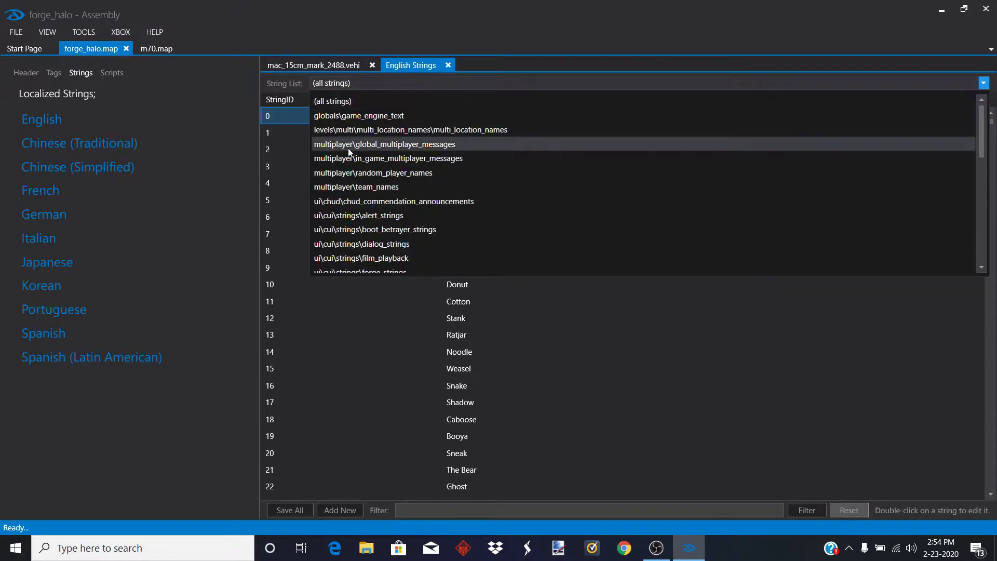
pyautogui.scroll(-2, 372, 223)
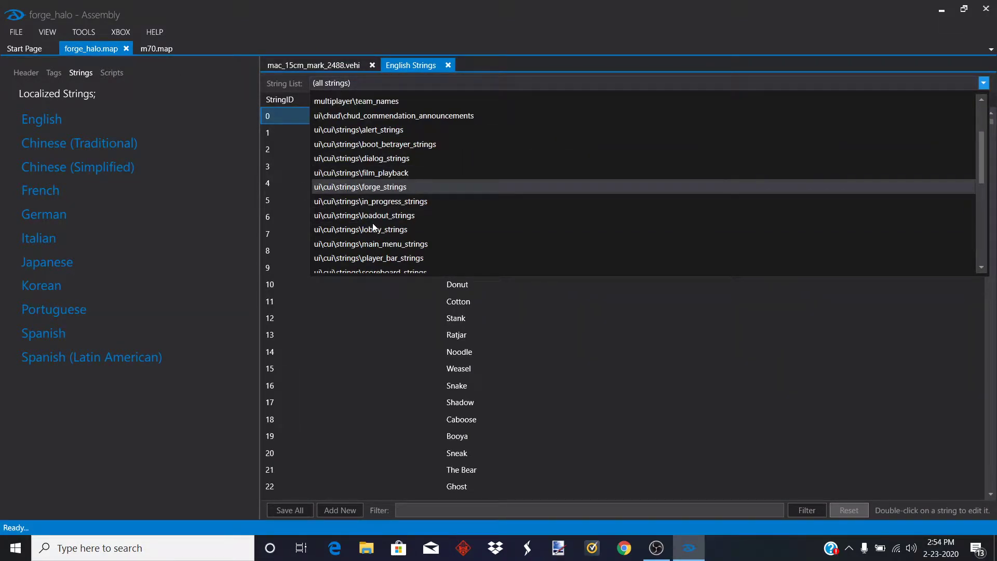
pyautogui.click(370, 187)
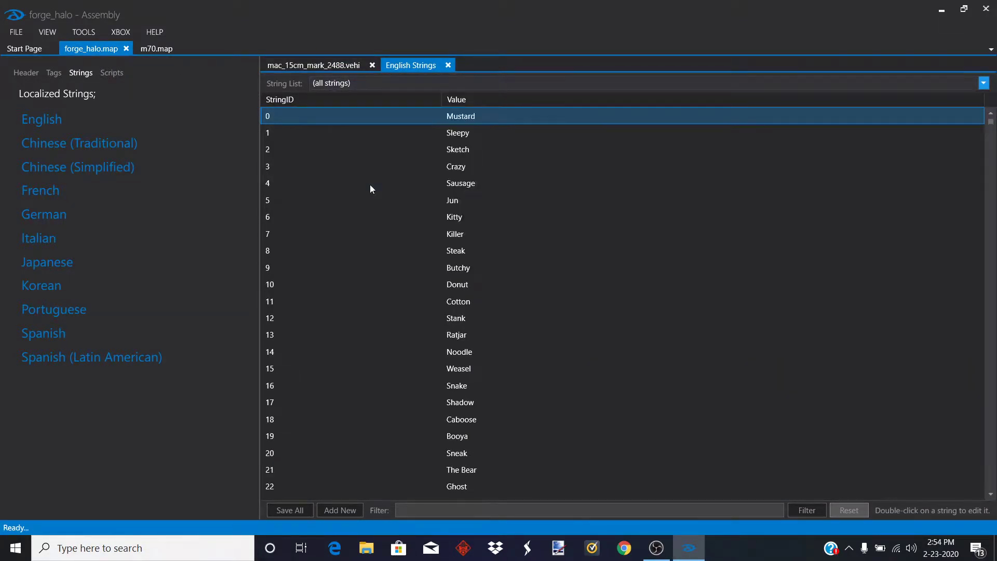
# Step: Add string mac_15cm_forge with value 'Mac Cannon' and save all strings
pyautogui.click(342, 510)
pyautogui.write('ma')
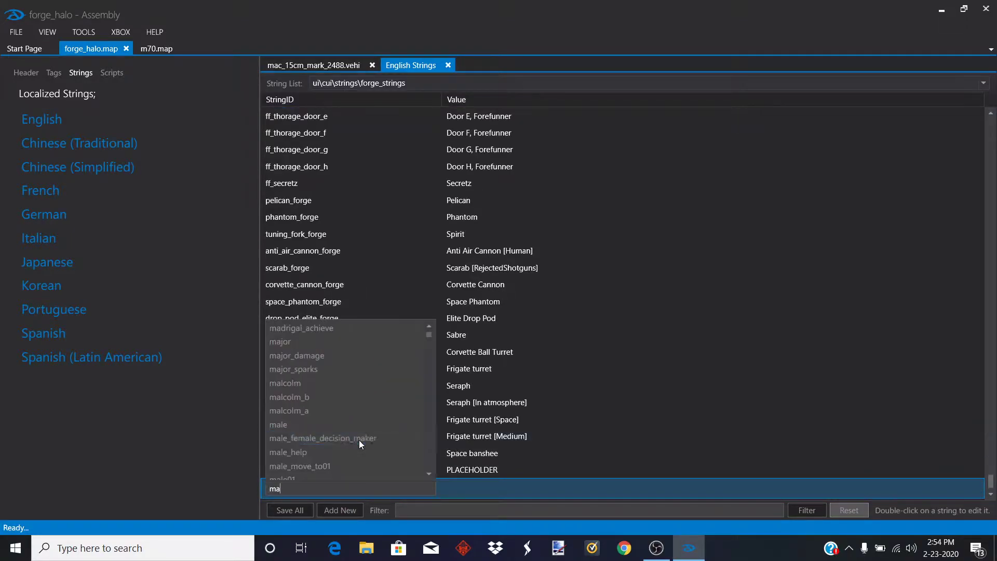
pyautogui.write('c_15')
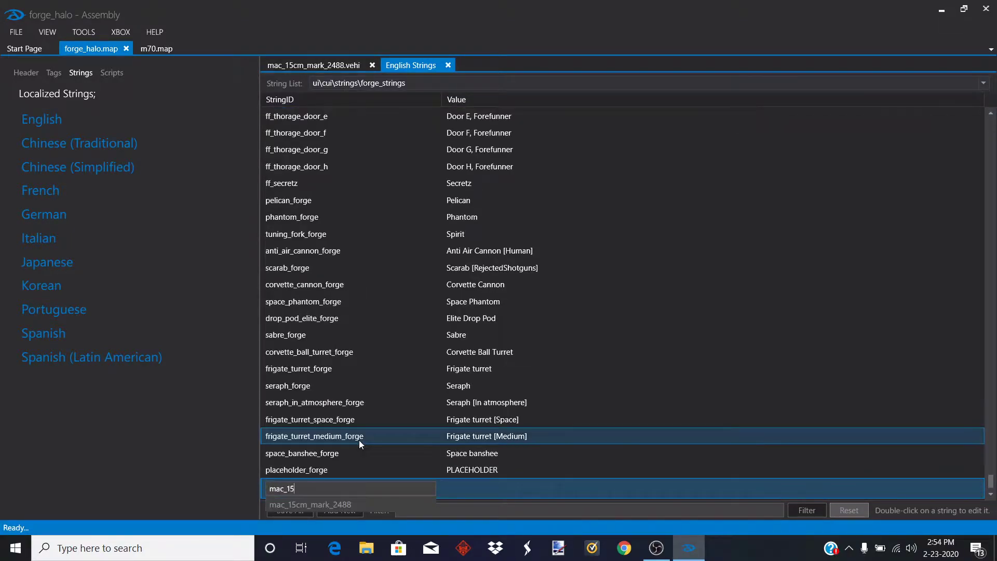
pyautogui.write('cm_forge')
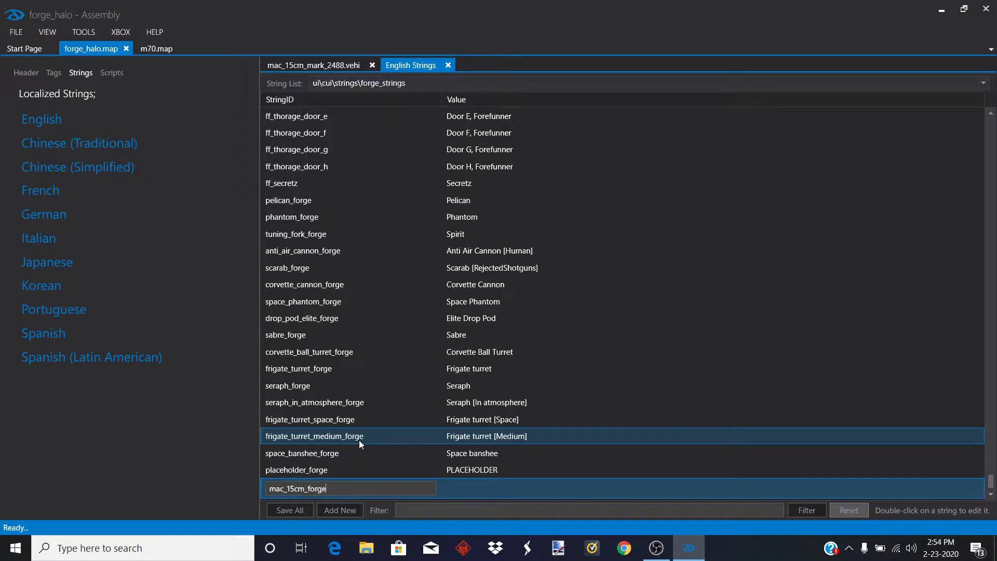
pyautogui.press('Tab')
pyautogui.write('Ma')
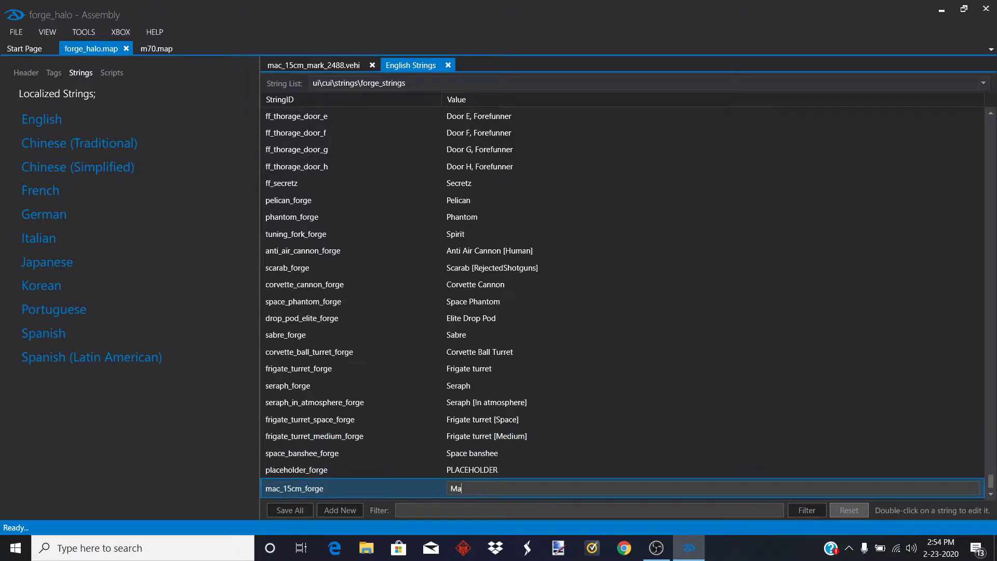
pyautogui.write('c Cannon')
pyautogui.click(294, 509)
pyautogui.click(586, 352)
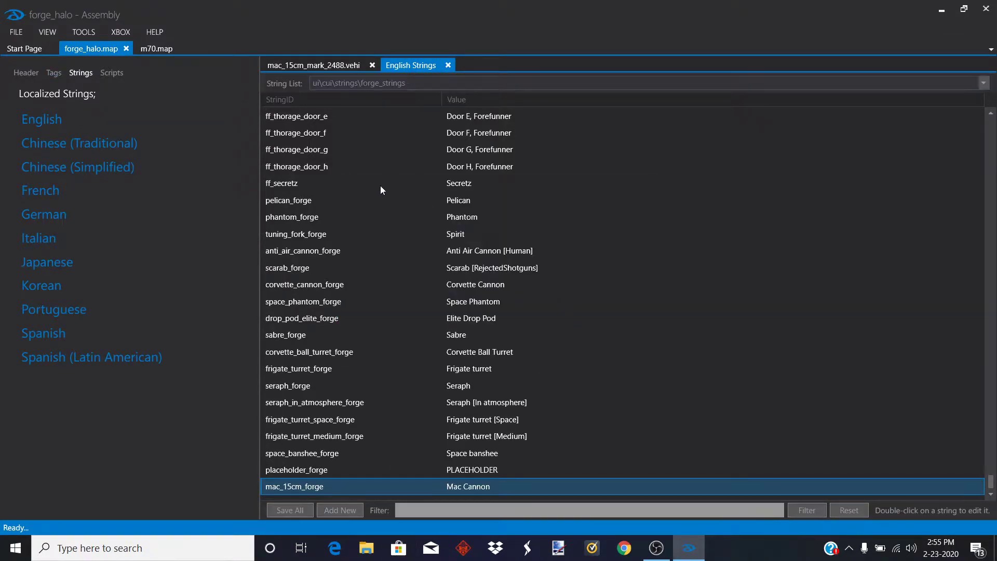
pyautogui.click(589, 303)
pyautogui.click(53, 73)
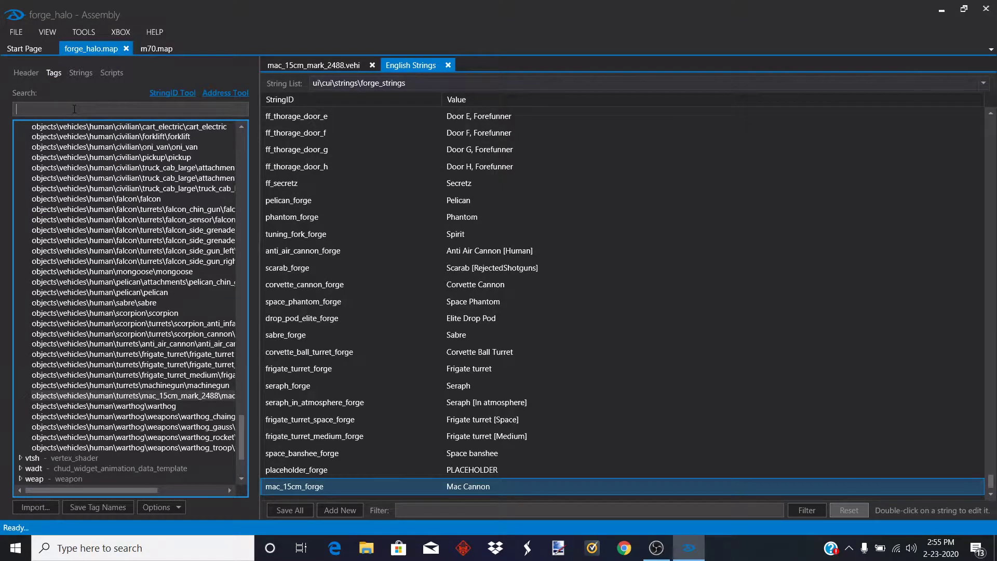
# Step: Open the forge_halo scenario (scnr) tag for editing
pyautogui.write('scnr')
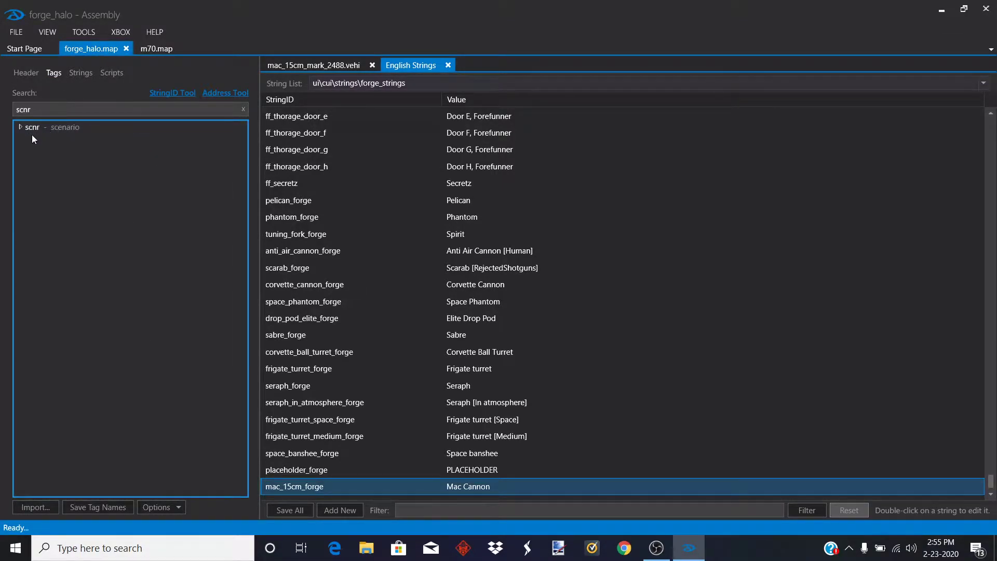
pyautogui.click(21, 128)
pyautogui.doubleClick(65, 139)
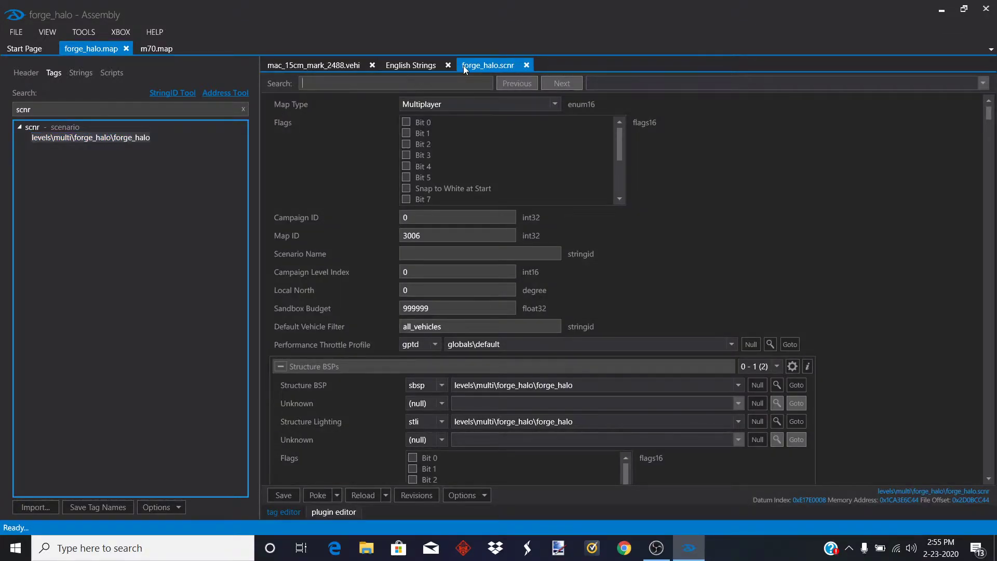
# Step: Show the Sandbox Palette's ff_vehicles palette at its last entry, the wraith
pyautogui.write('sandbox')
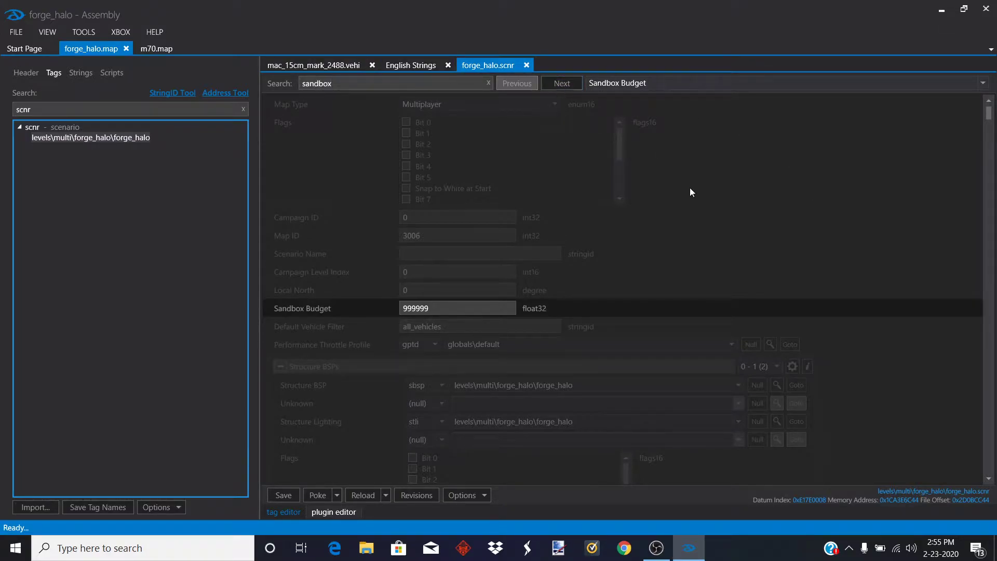
pyautogui.press('Return')
pyautogui.scroll(-5, 760, 211)
pyautogui.click(765, 168)
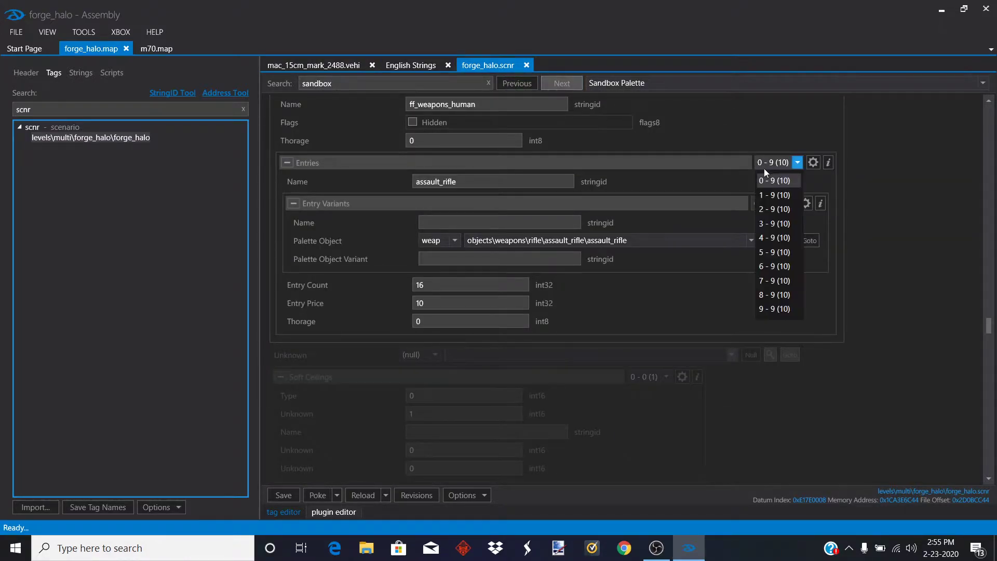
pyautogui.click(768, 168)
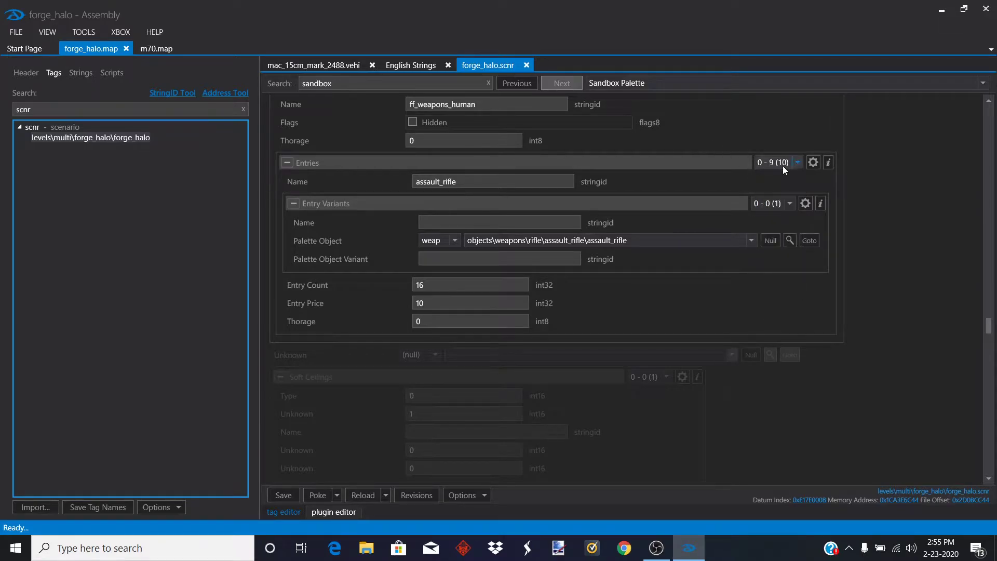
pyautogui.scroll(3, 783, 169)
pyautogui.click(787, 234)
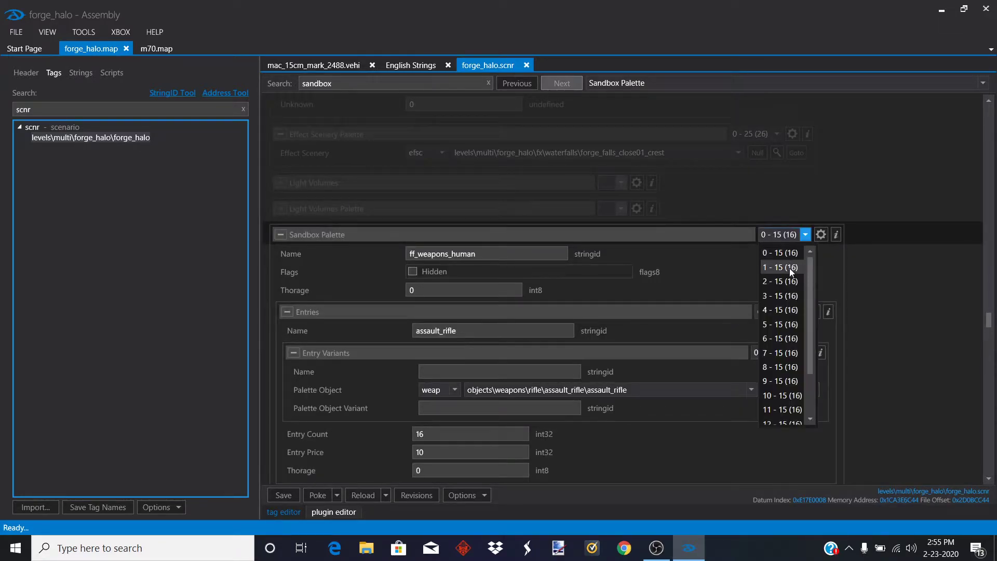
pyautogui.click(785, 295)
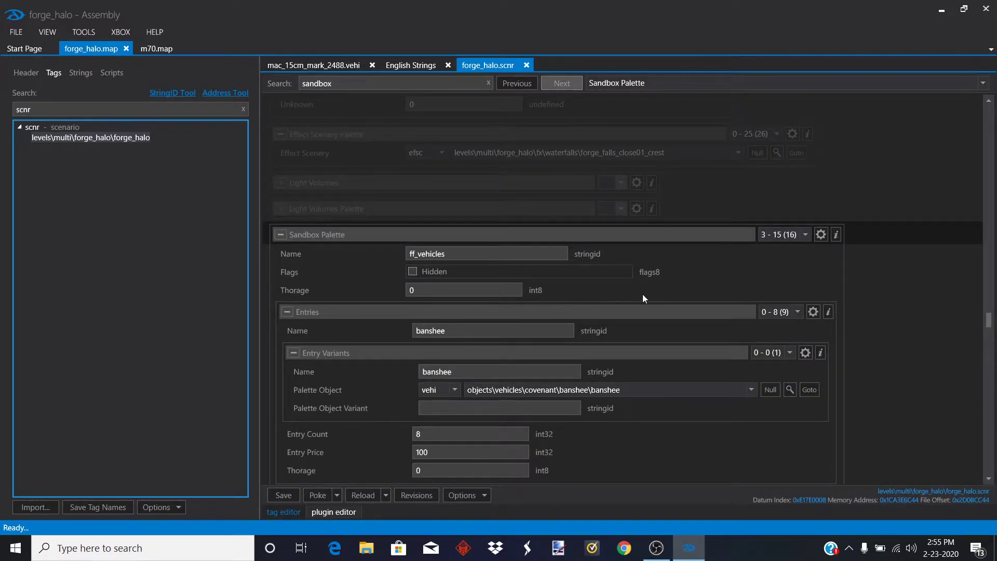
pyautogui.scroll(-3, 643, 294)
pyautogui.click(780, 240)
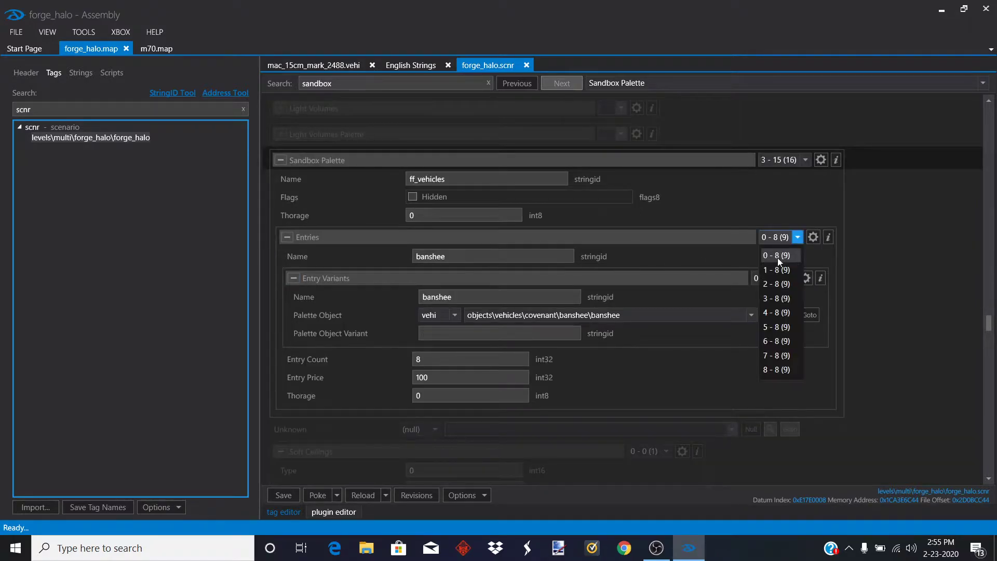
pyautogui.click(777, 369)
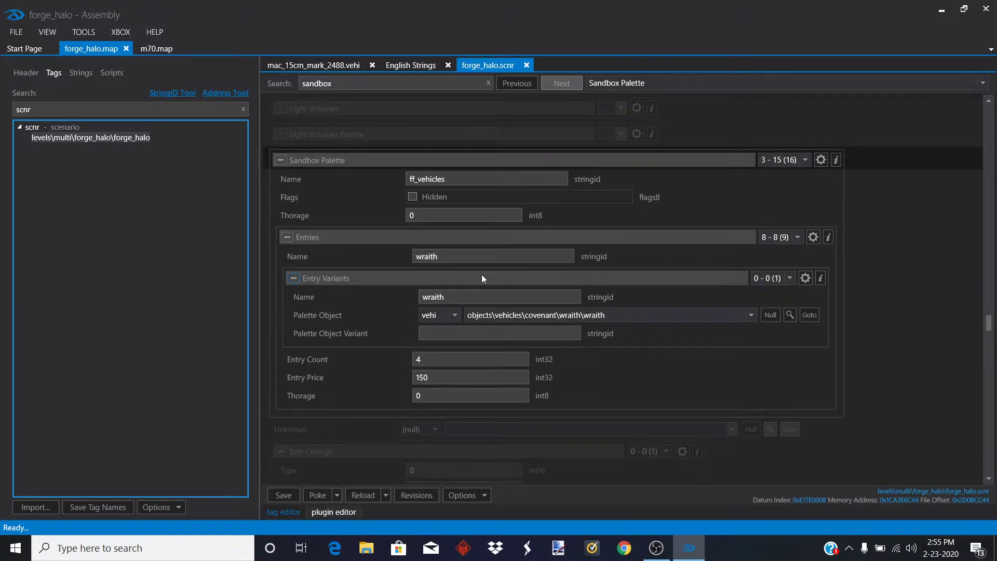
# Step: Reallocate the ff_vehicles Entries block from 9 to 10 elements
pyautogui.click(816, 238)
pyautogui.click(882, 249)
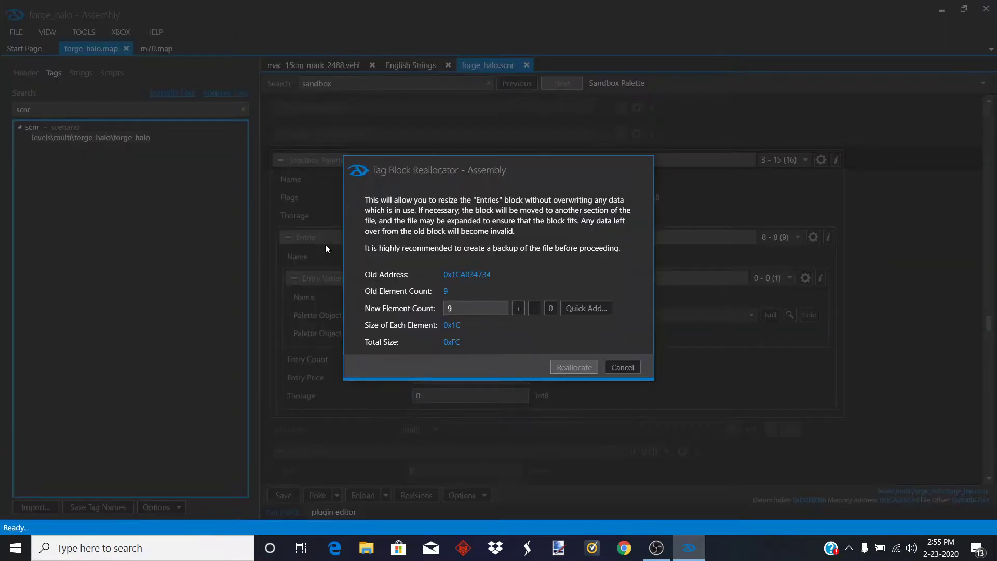
pyautogui.doubleClick(478, 307)
pyautogui.write('10')
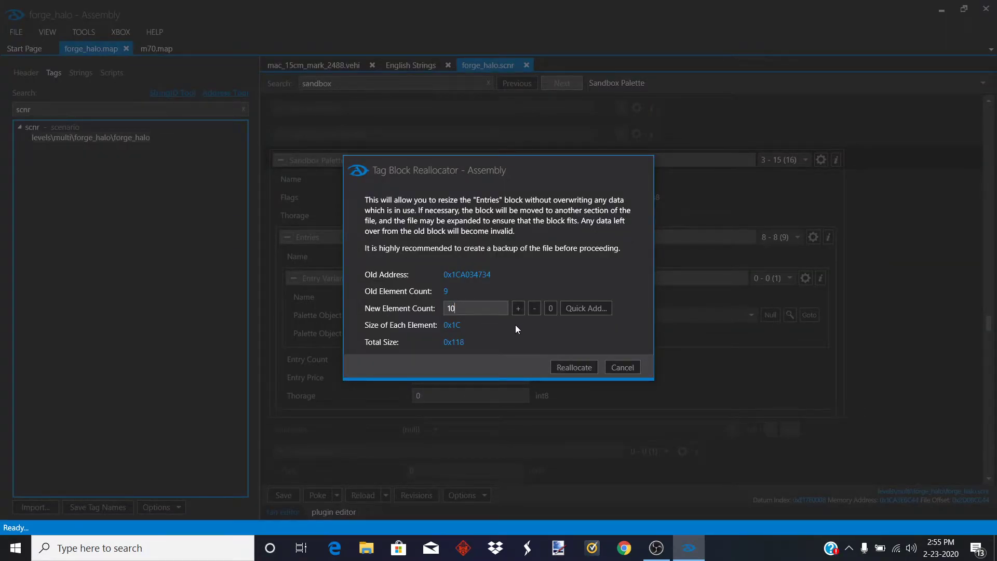
pyautogui.click(575, 365)
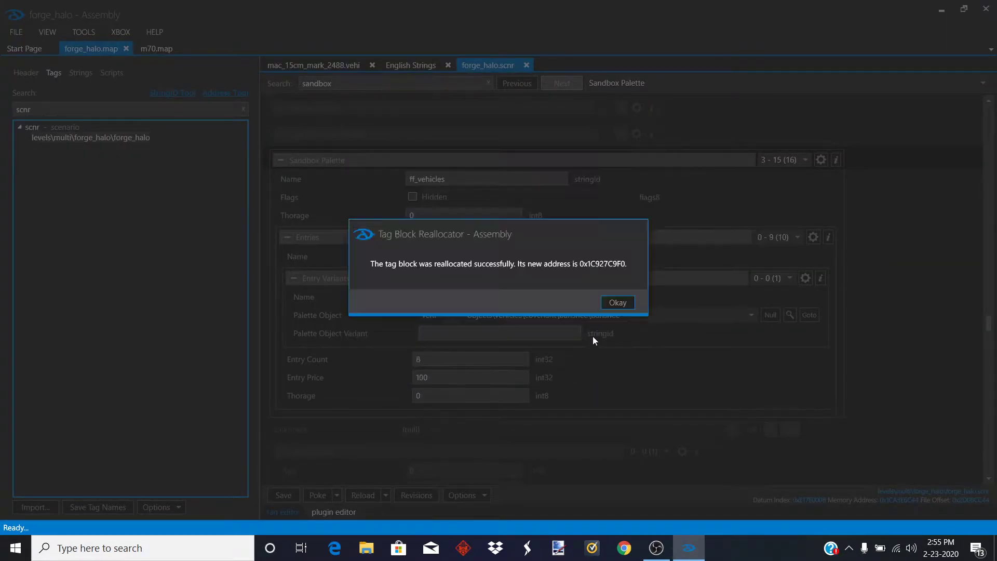
pyautogui.click(617, 302)
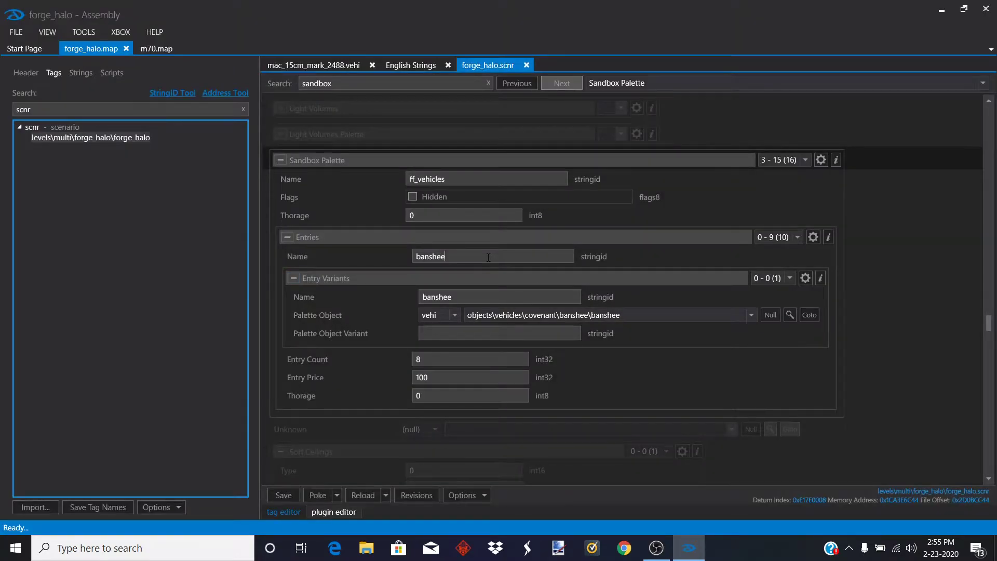
# Step: Name the new tenth palette entry mac_15cm_forge
pyautogui.click(774, 232)
pyautogui.click(780, 389)
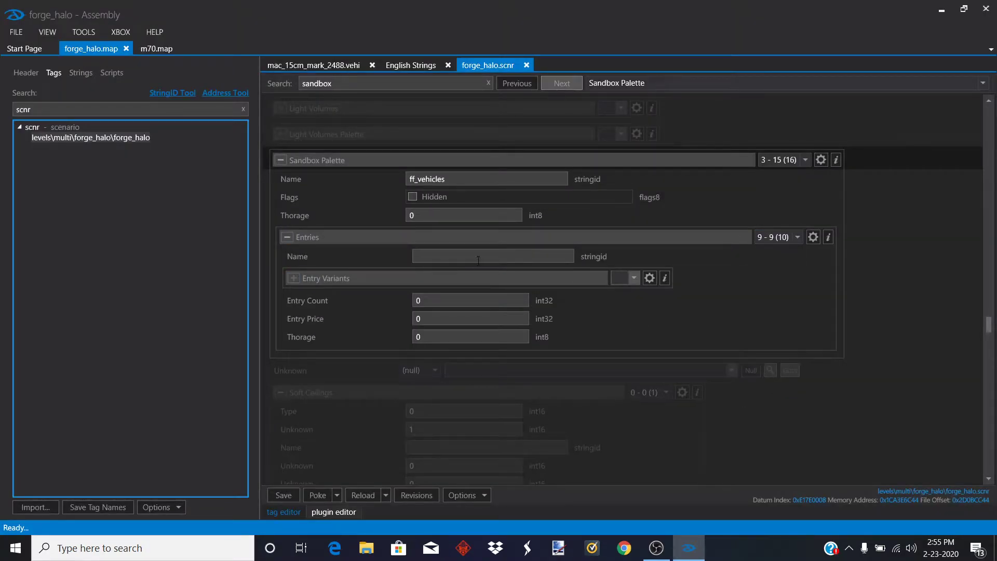
pyautogui.write('mac_15')
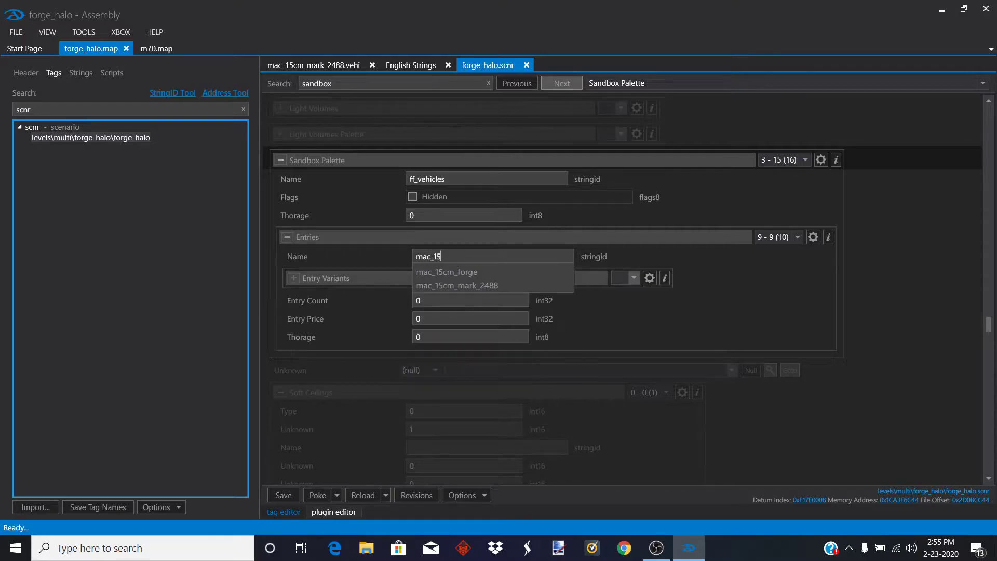
pyautogui.write('cm_forge')
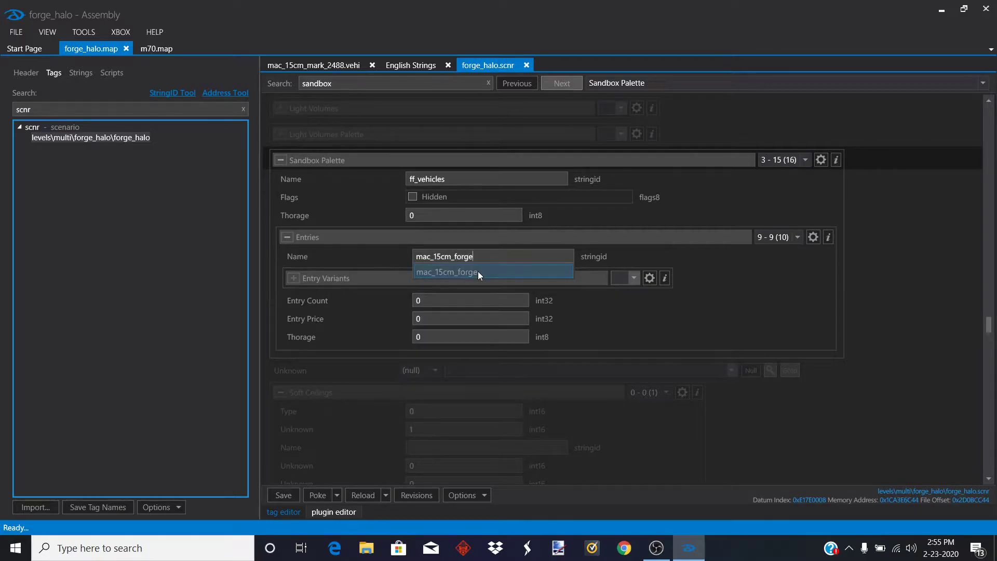
pyautogui.click(478, 271)
# Step: Allocate one Entry Variant for the new entry and expand its fields
pyautogui.click(650, 278)
pyautogui.click(675, 294)
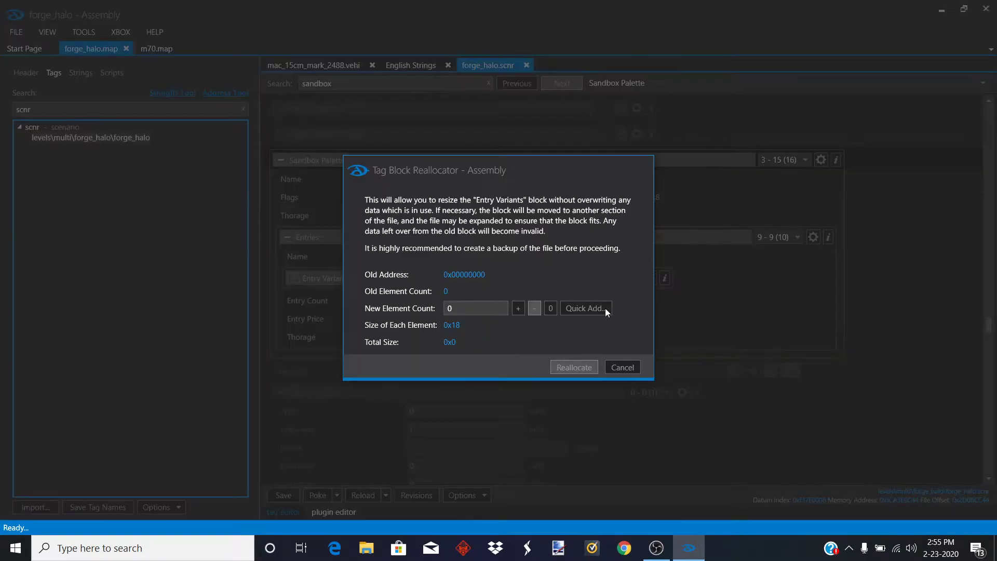
pyautogui.click(518, 308)
pyautogui.click(577, 367)
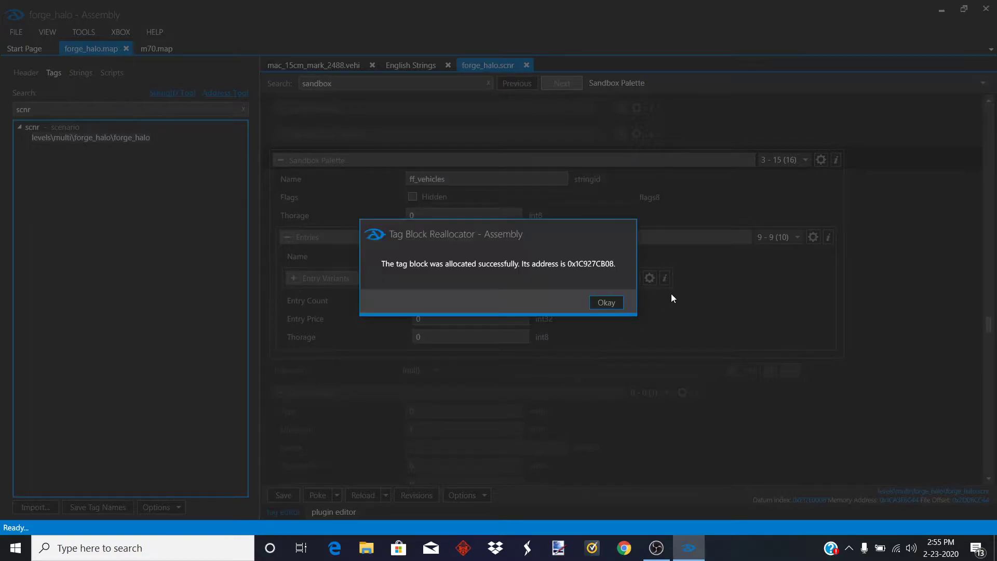
pyautogui.click(602, 300)
pyautogui.click(521, 276)
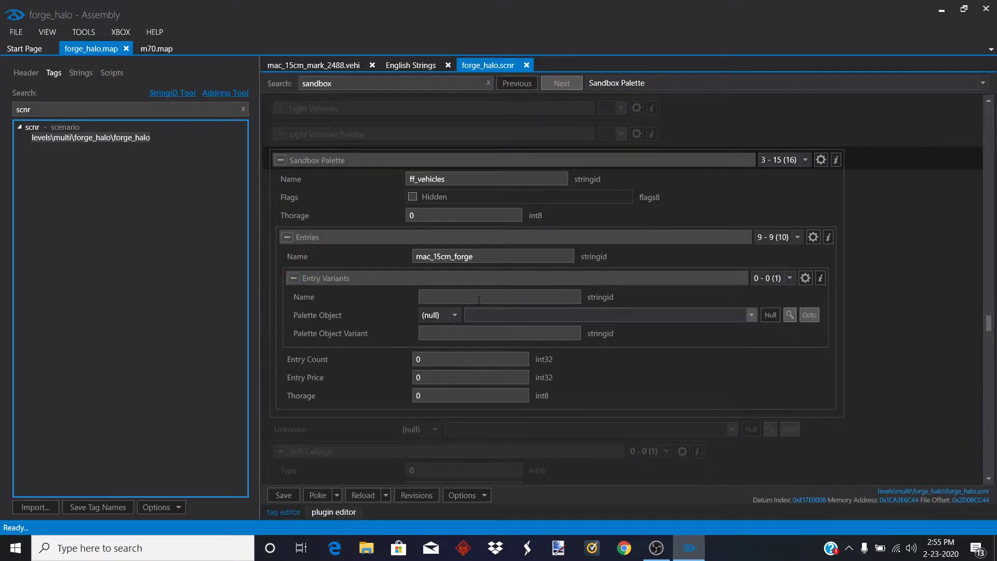
# Step: Name the variant mac_15cm_mark_2488 and set its object tag type to vehi
pyautogui.write('mac_')
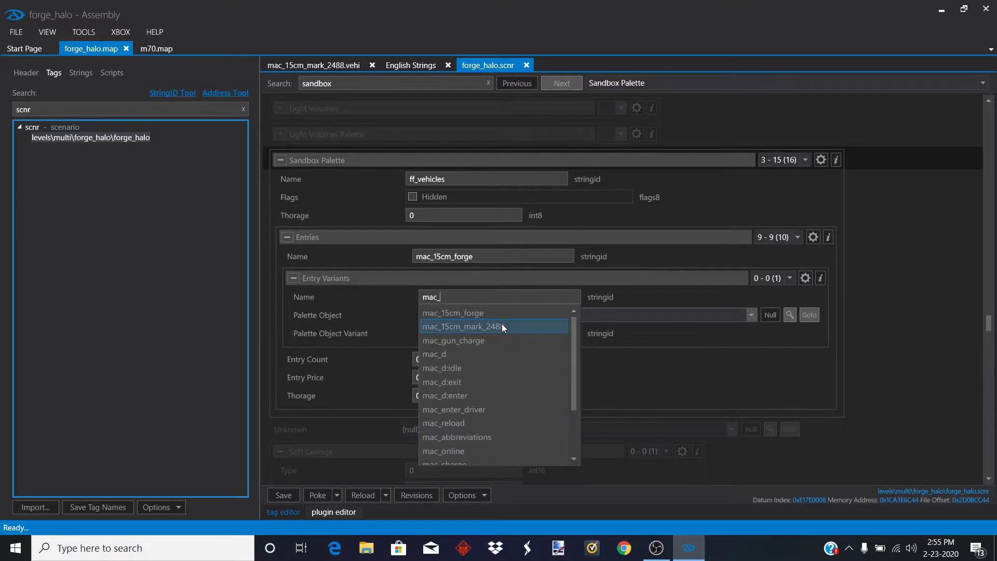
pyautogui.write('15cm')
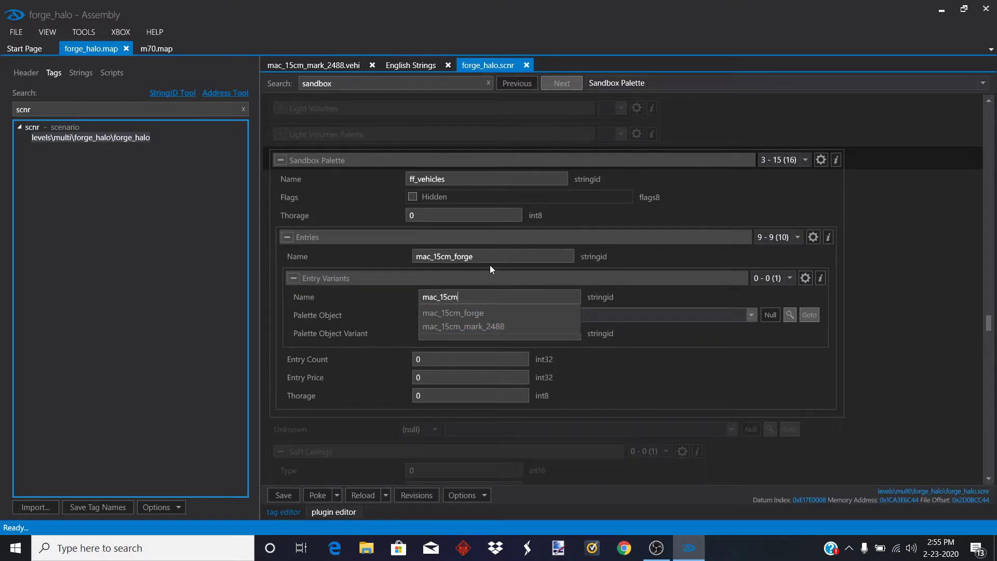
pyautogui.click(513, 332)
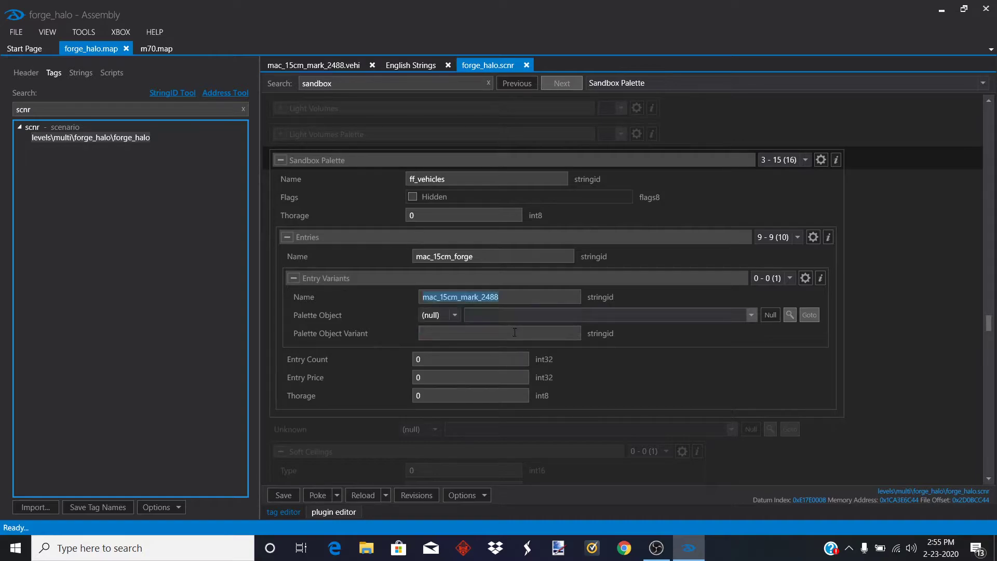
pyautogui.click(454, 315)
pyautogui.scroll(-20, 438, 378)
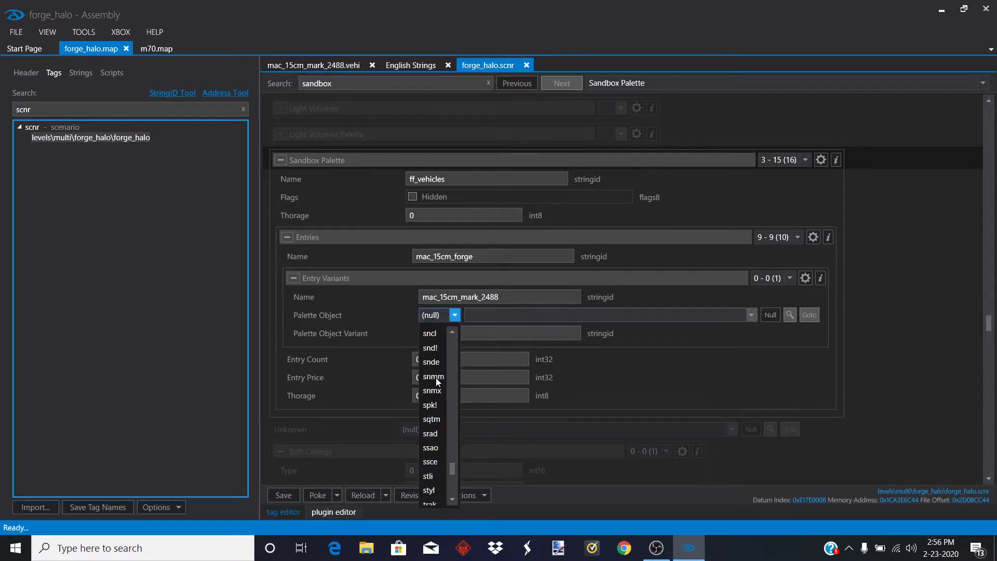
pyautogui.scroll(2, 437, 393)
pyautogui.click(435, 394)
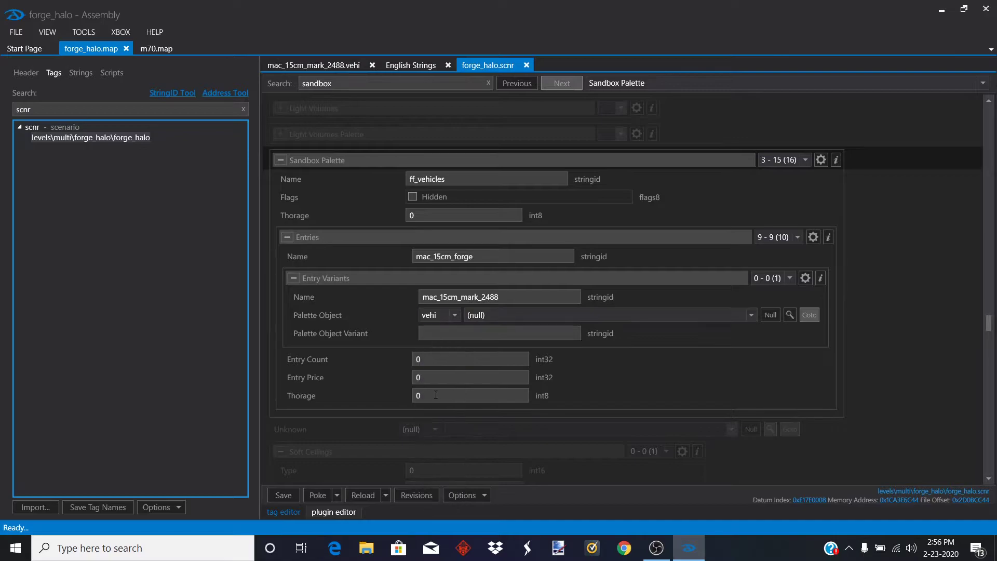
# Step: Point the variant at the mac_15cm_mark_2488 vehicle tag and save the scenario
pyautogui.click(789, 315)
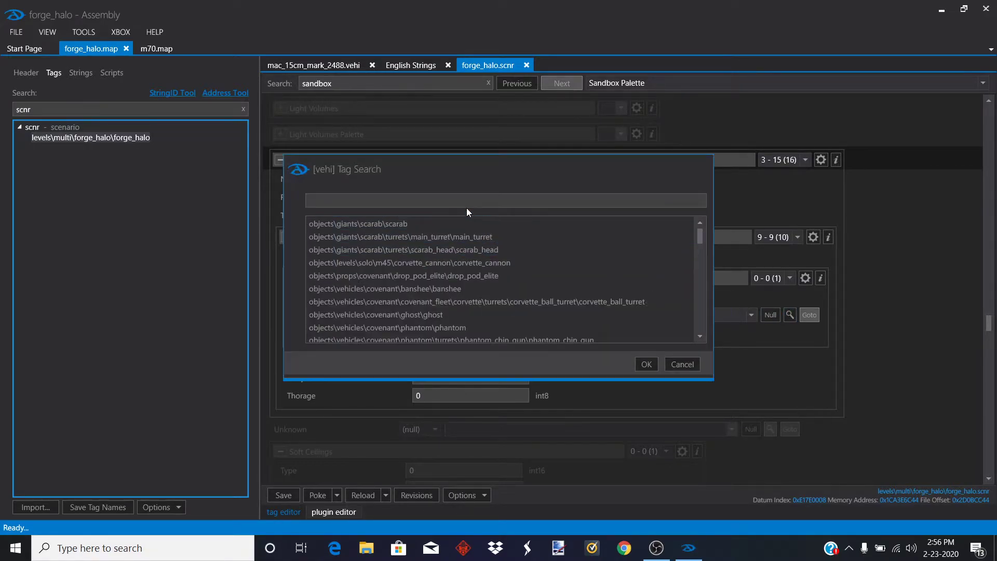
pyautogui.write('mac')
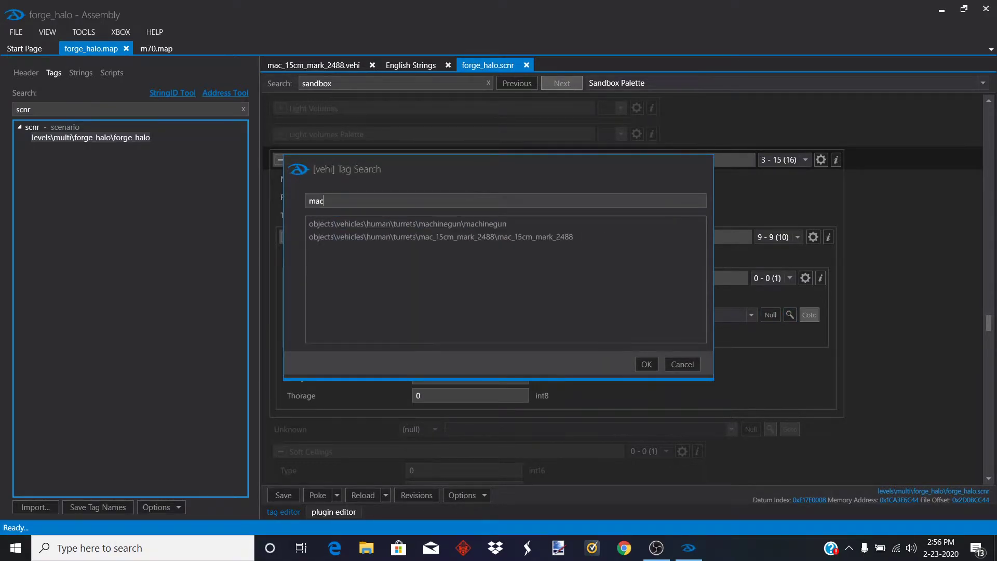
pyautogui.doubleClick(487, 234)
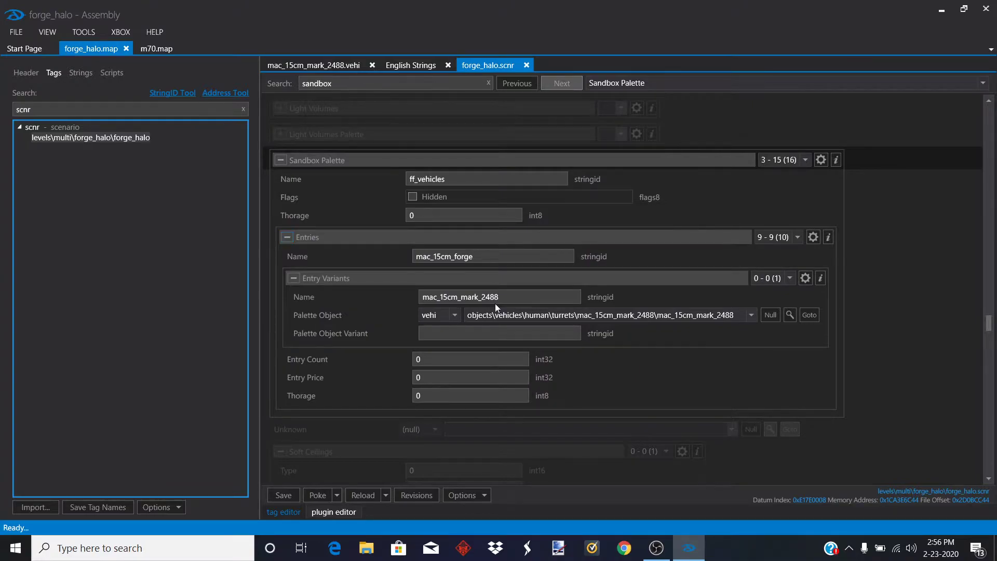
pyautogui.click(284, 495)
pyautogui.click(581, 303)
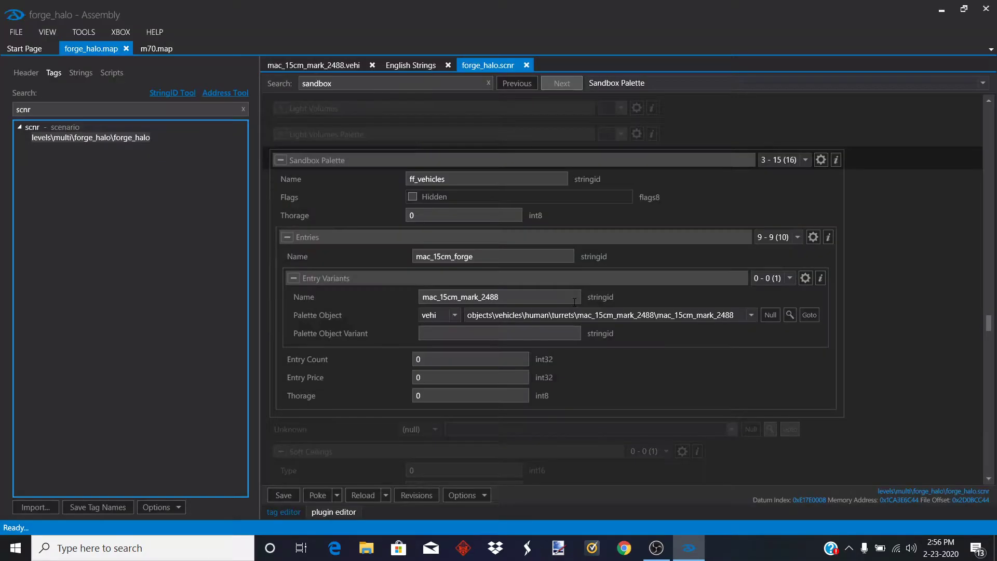